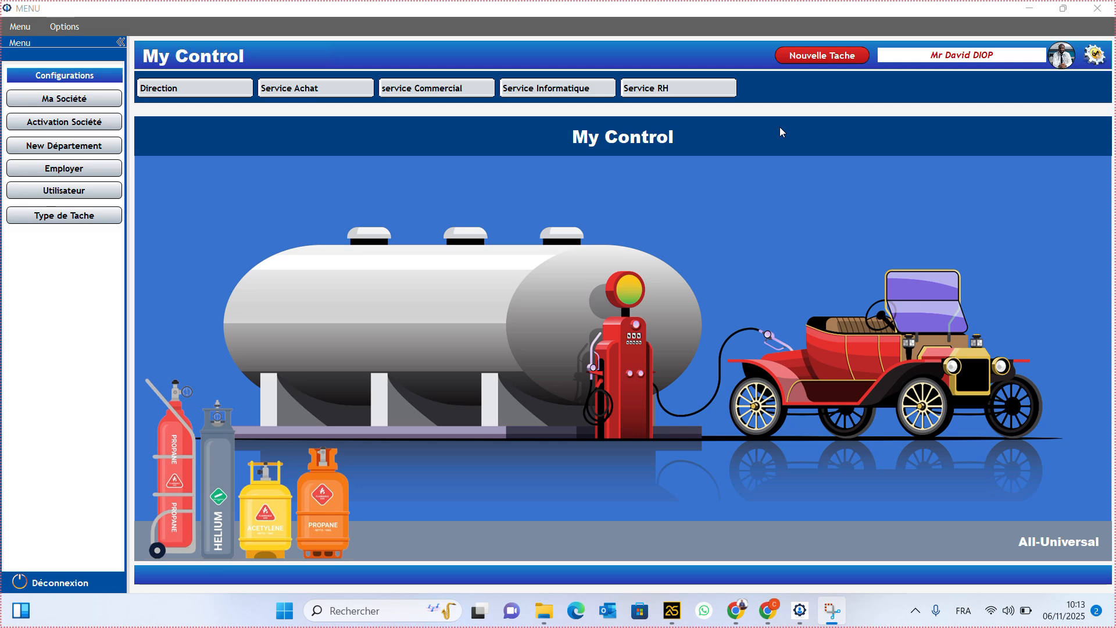
- Open the Utilisateurs window and browse the Personne and Droit lists without choosing anything
left_click(98, 196)
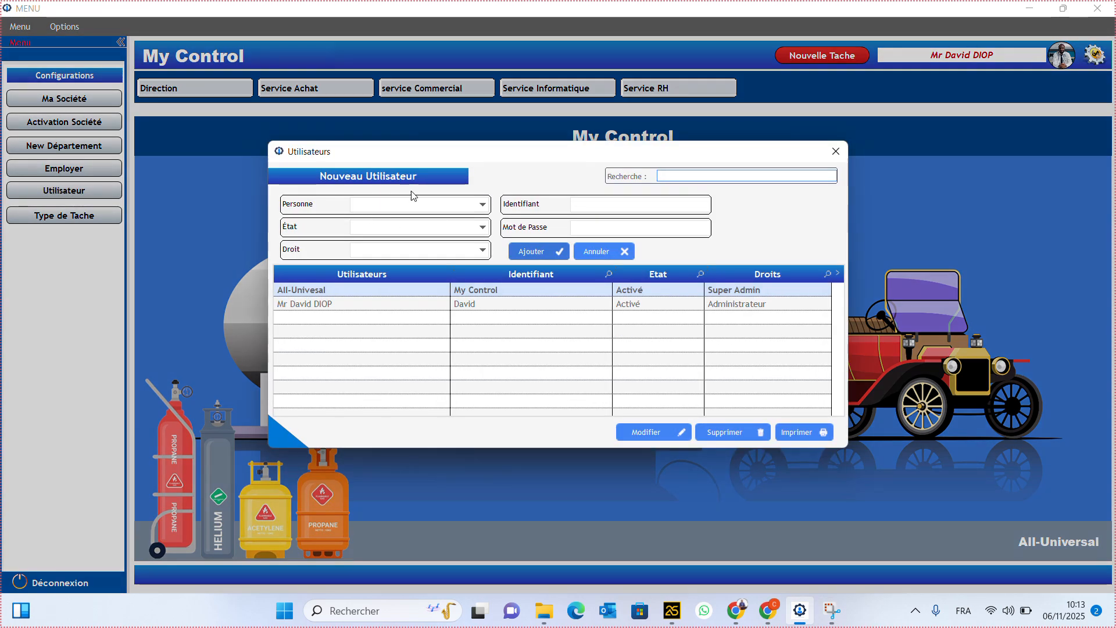
left_click(467, 208)
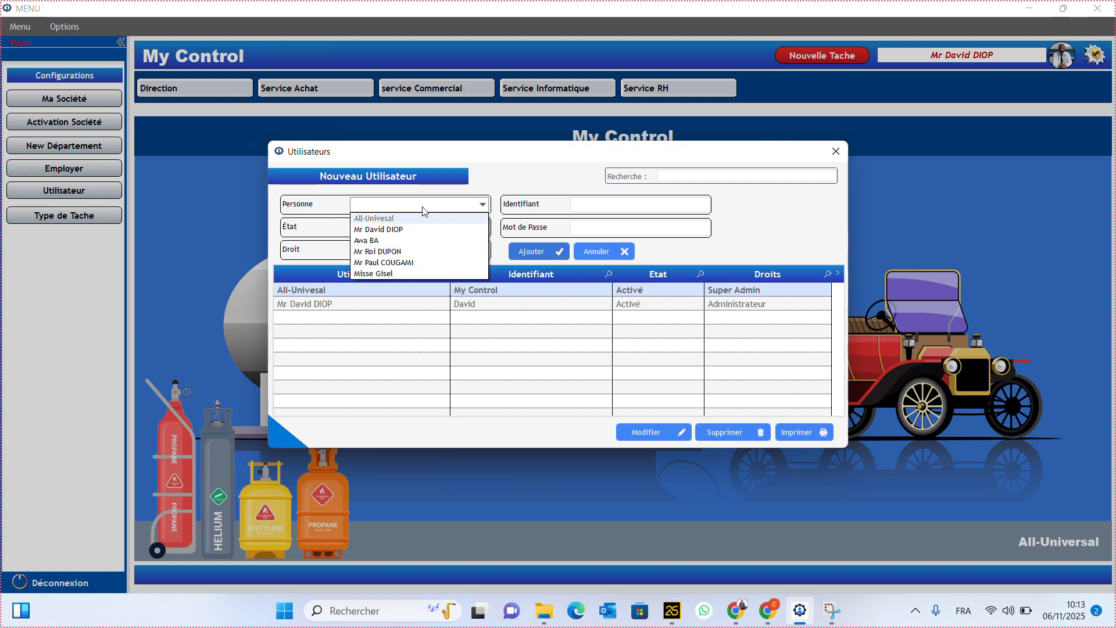
left_click(481, 208)
left_click(482, 250)
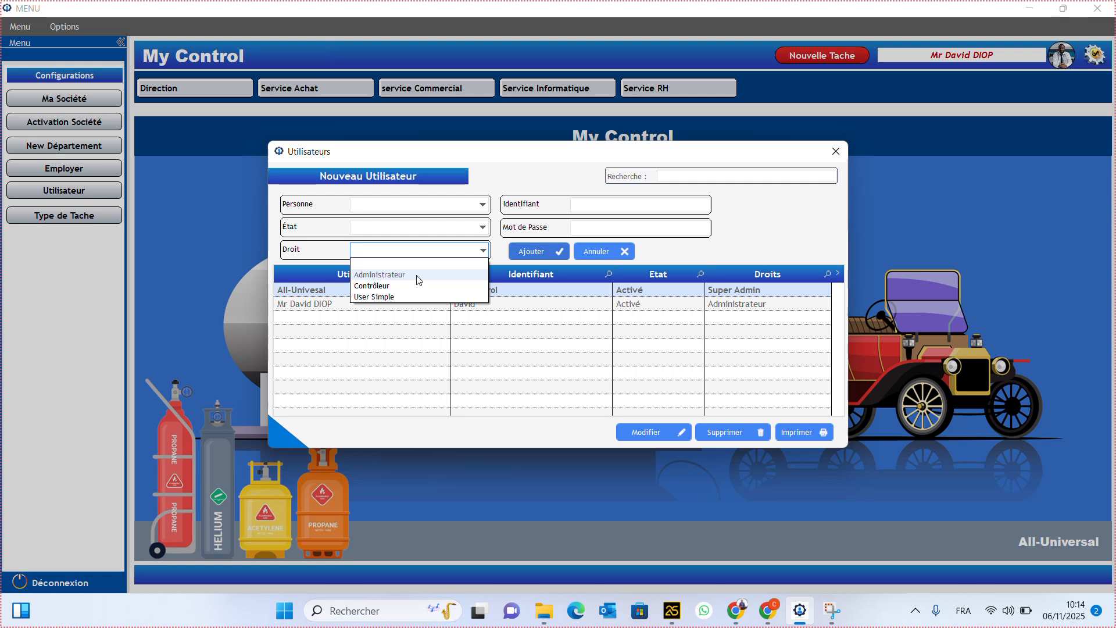
left_click(536, 321)
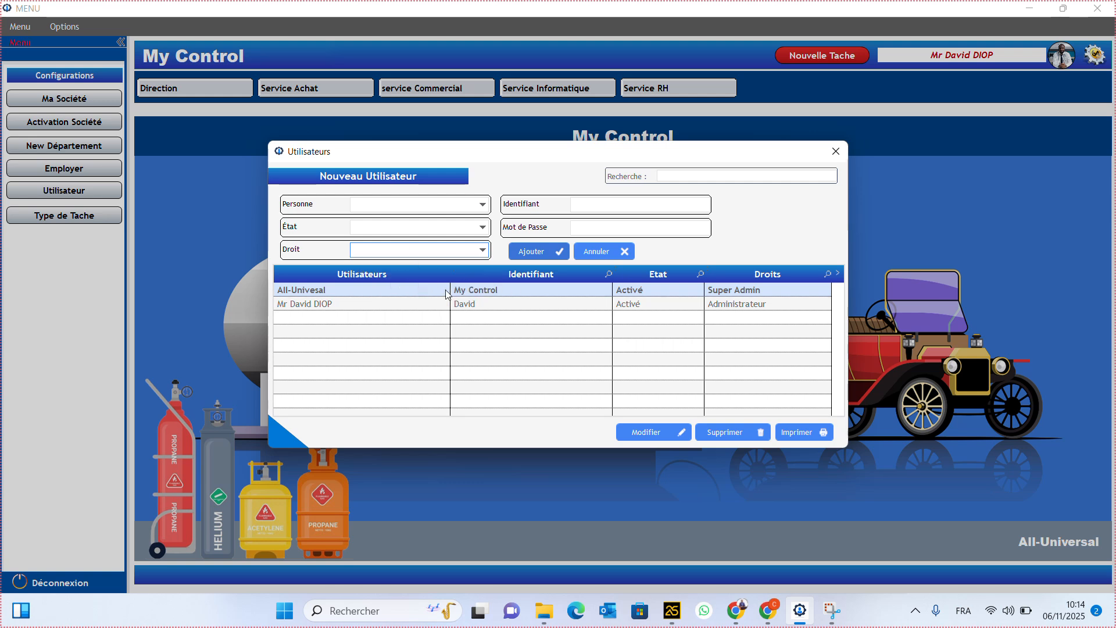
- Re-save the administrator account unchanged with Administrateur rights and confirm the message
left_click(469, 307)
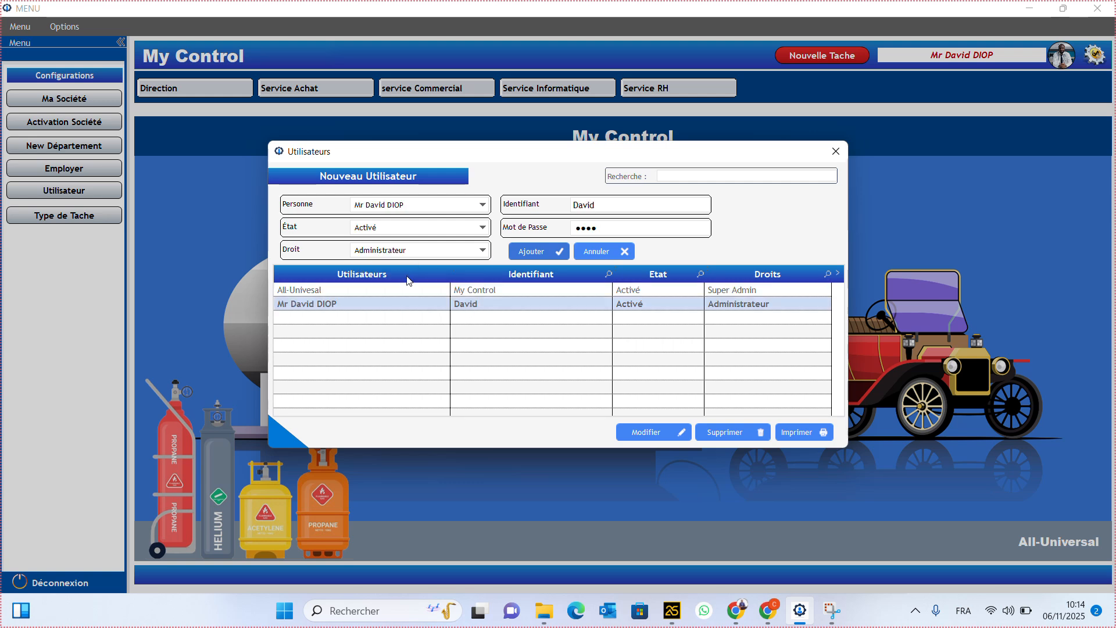
left_click(459, 258)
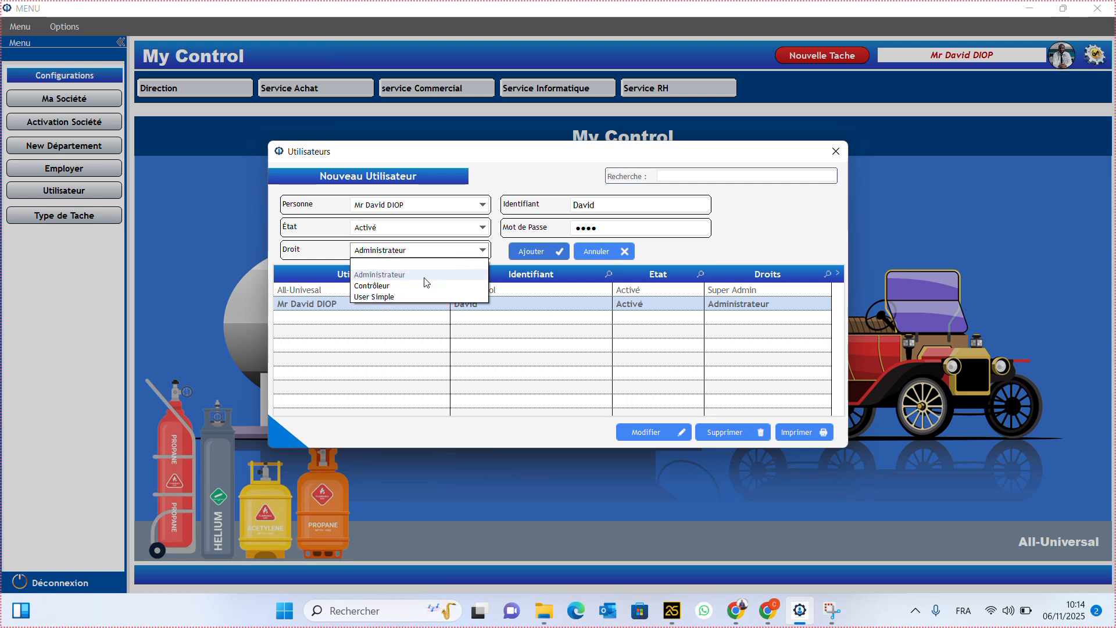
left_click(401, 275)
left_click(534, 253)
left_click(656, 352)
left_click(462, 205)
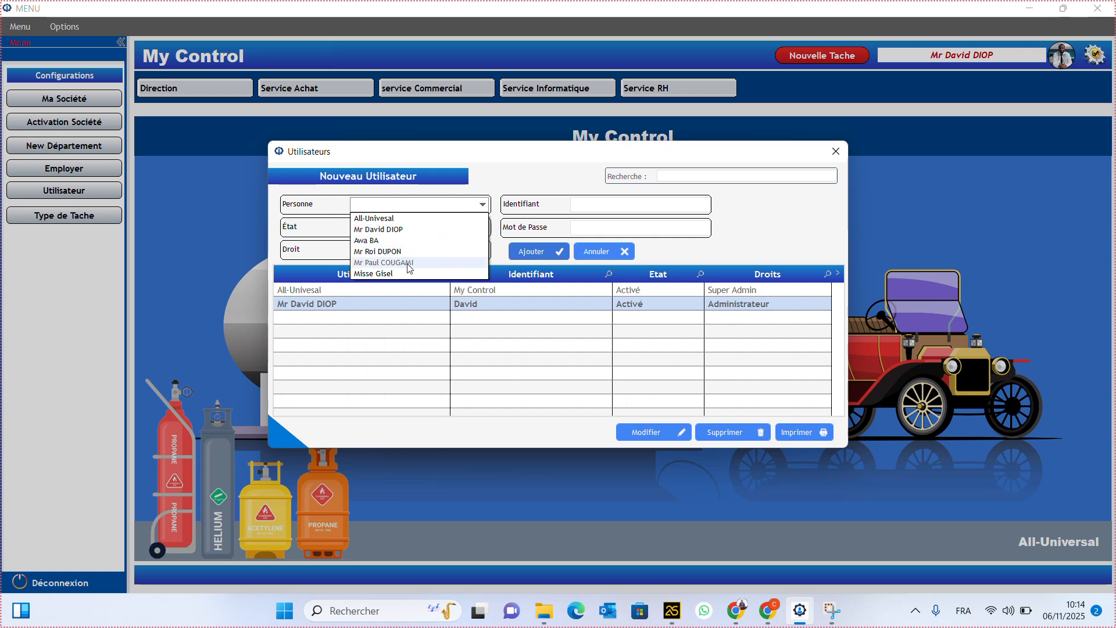
- Choose the person for the new account, with État Activé and Droit Contrôleur
left_click(409, 268)
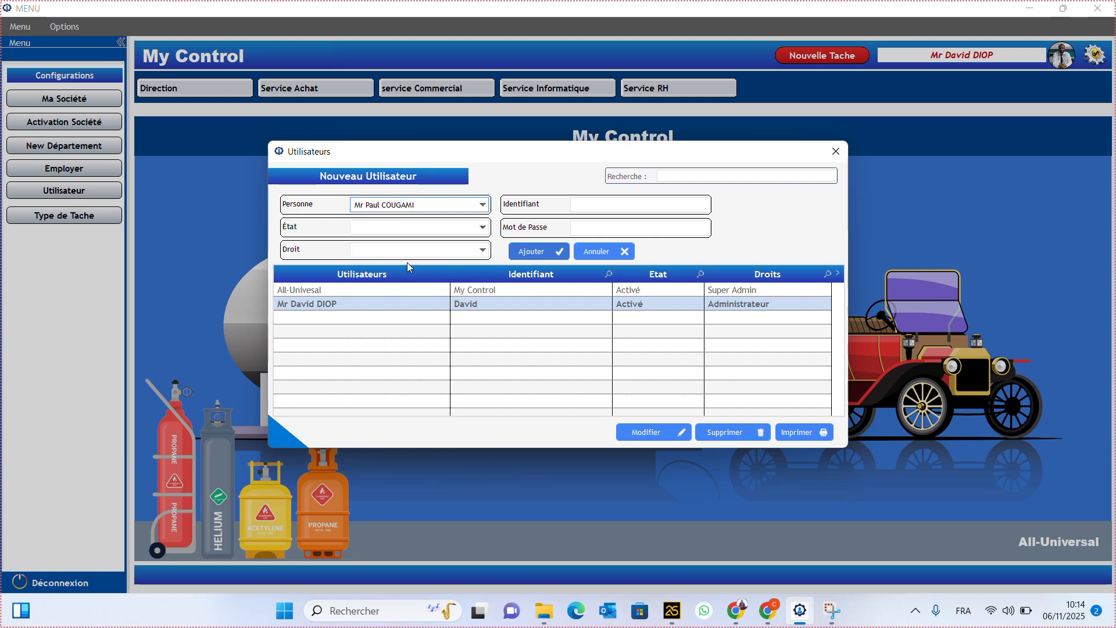
left_click(435, 228)
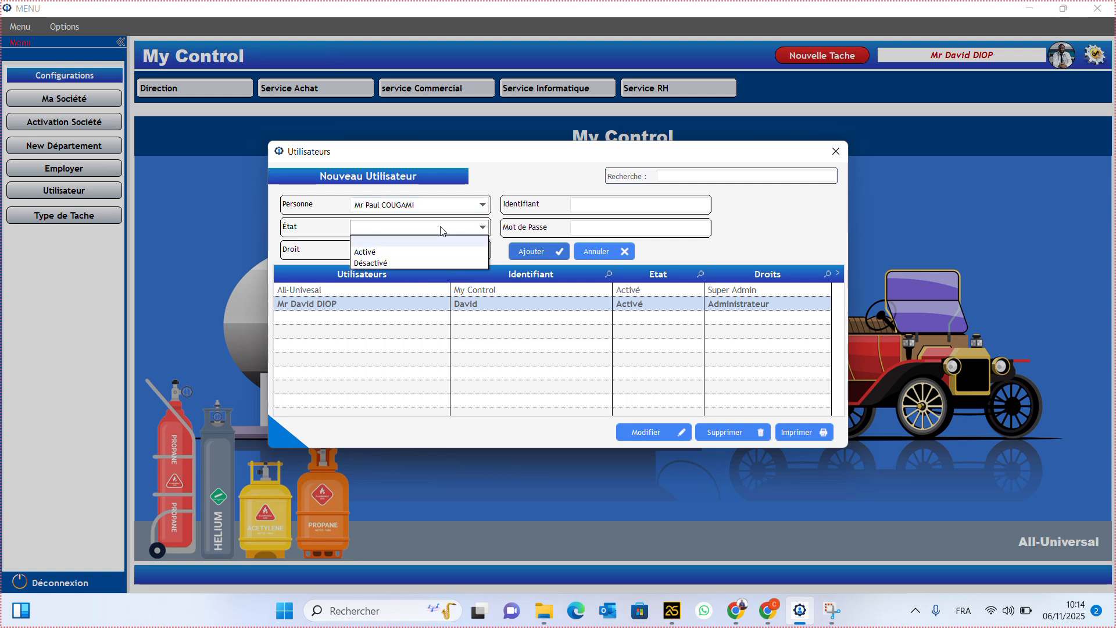
left_click(397, 252)
left_click(447, 256)
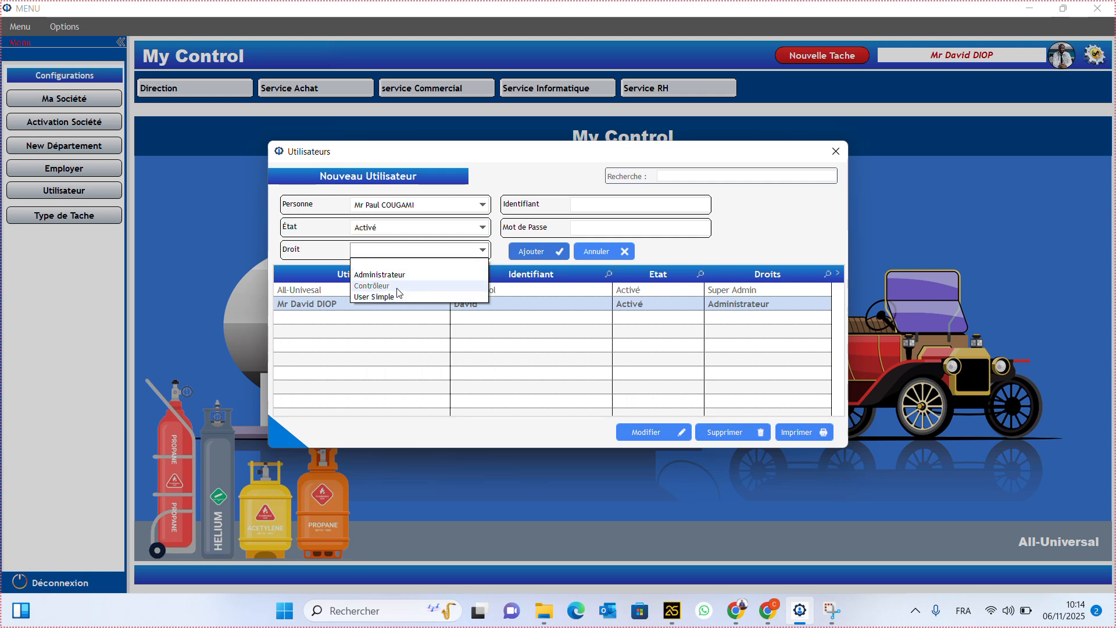
left_click(398, 286)
- Enter the login identifier and password, then save the new account and confirm
left_click(637, 203)
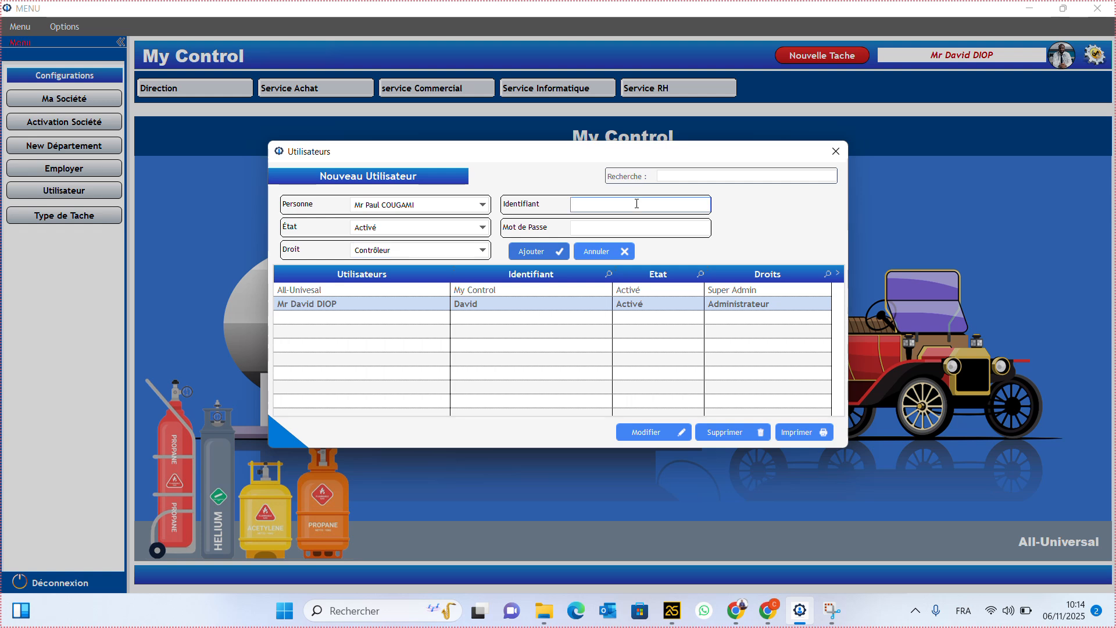
type("Paul")
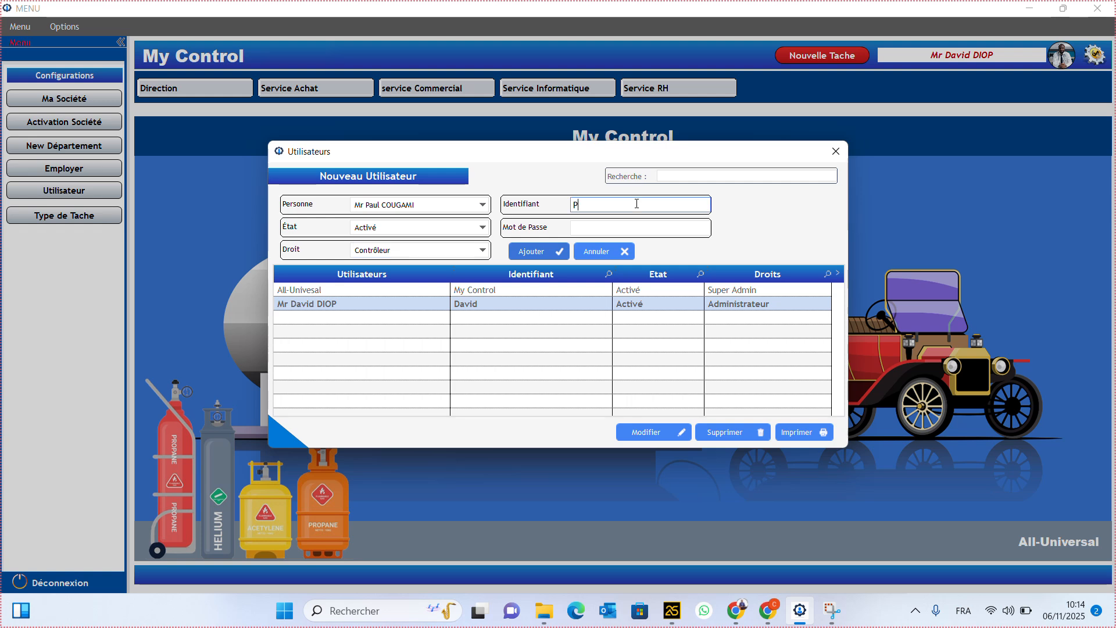
left_click(622, 228)
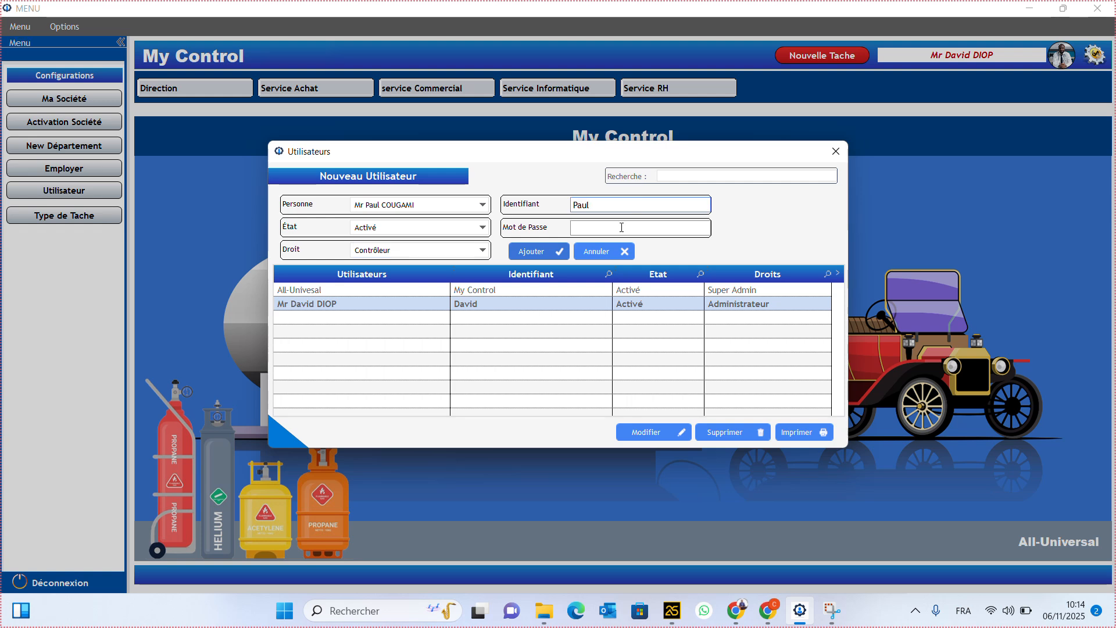
key("Caps_Lock")
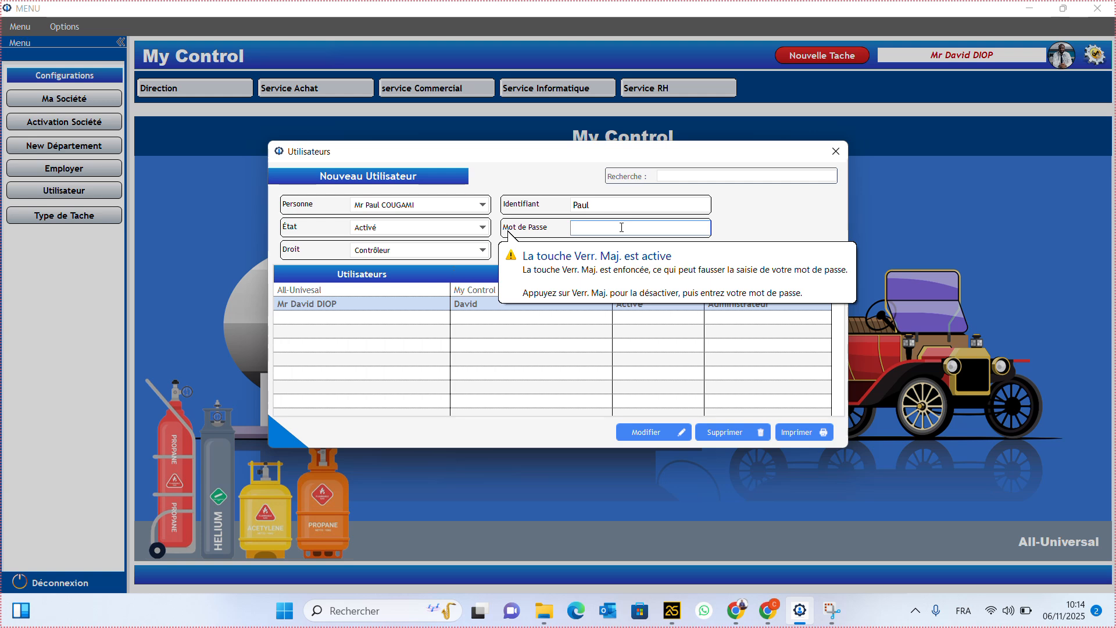
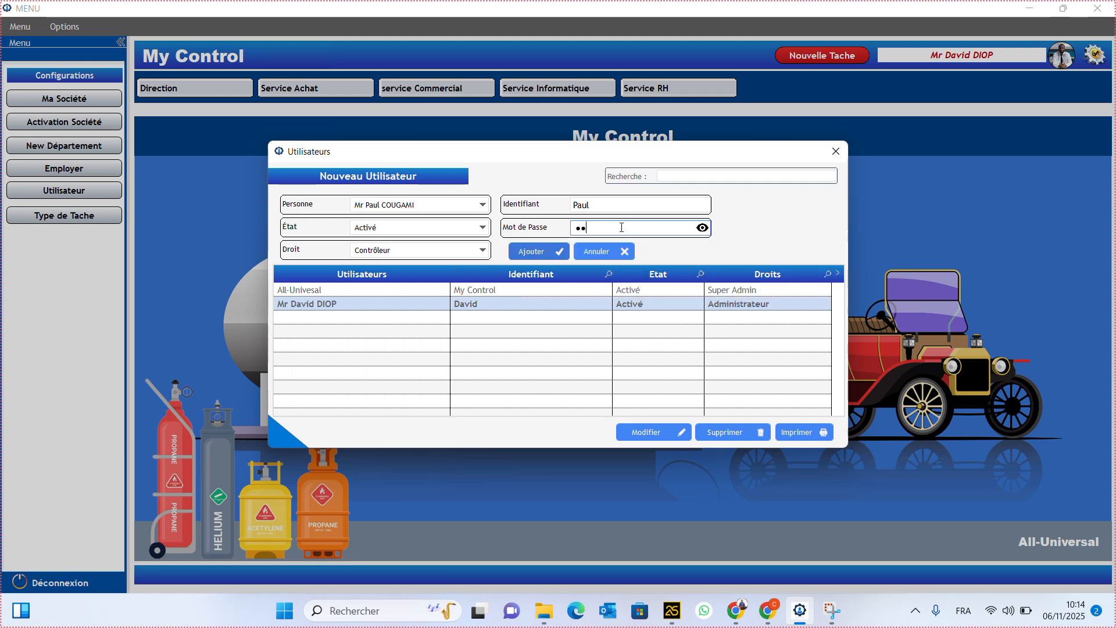
left_click(702, 228)
left_click(547, 253)
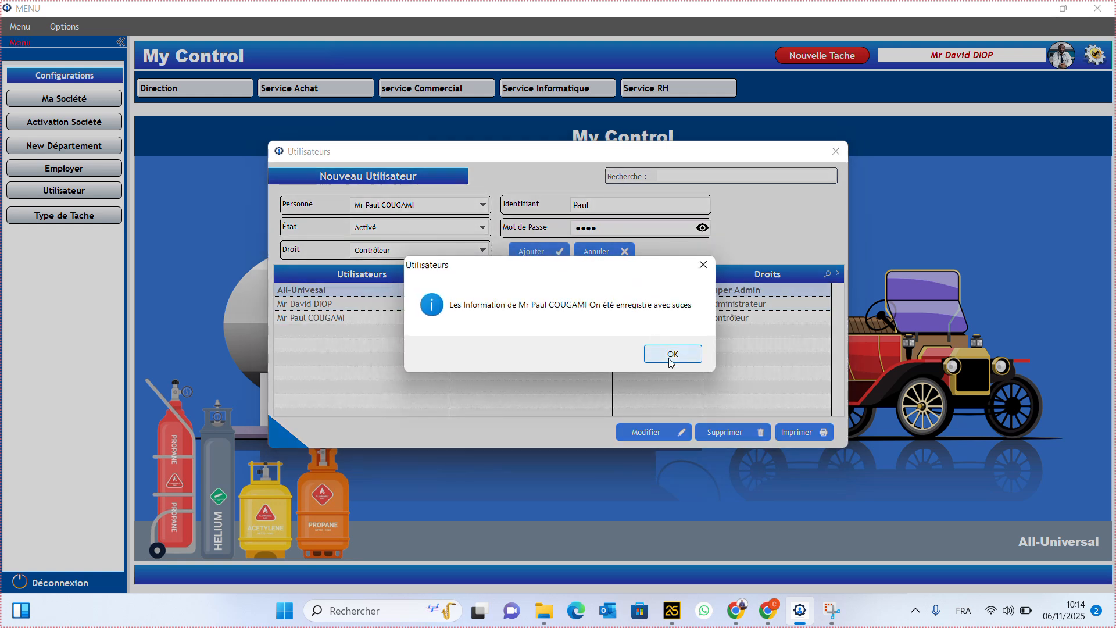
left_click(673, 352)
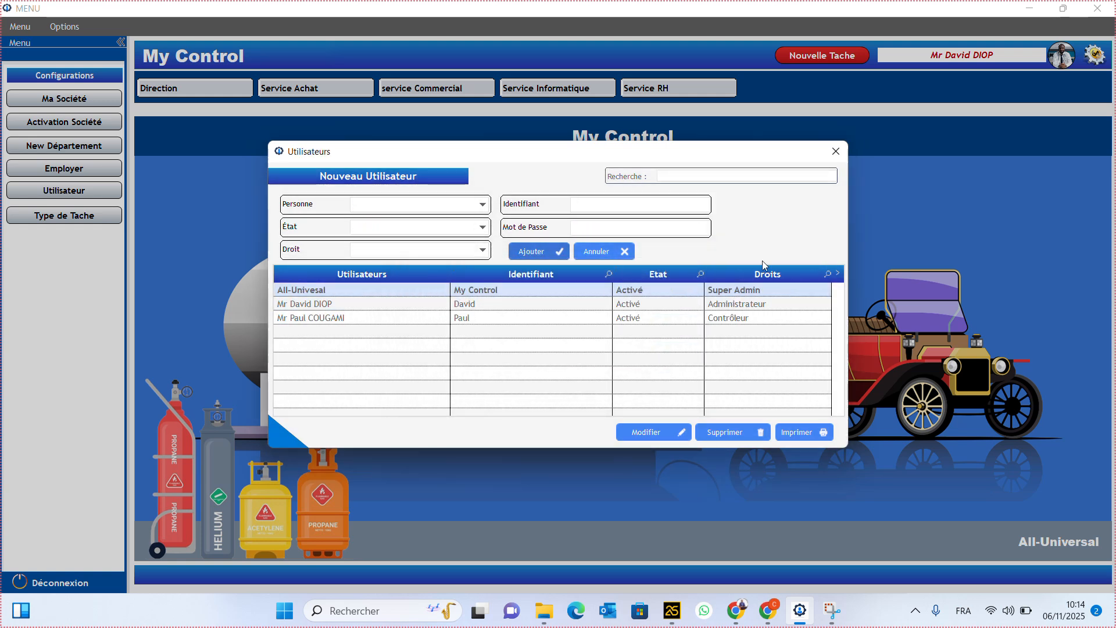
- Select the newly added user's row, then close the Utilisateurs window
left_click(370, 319)
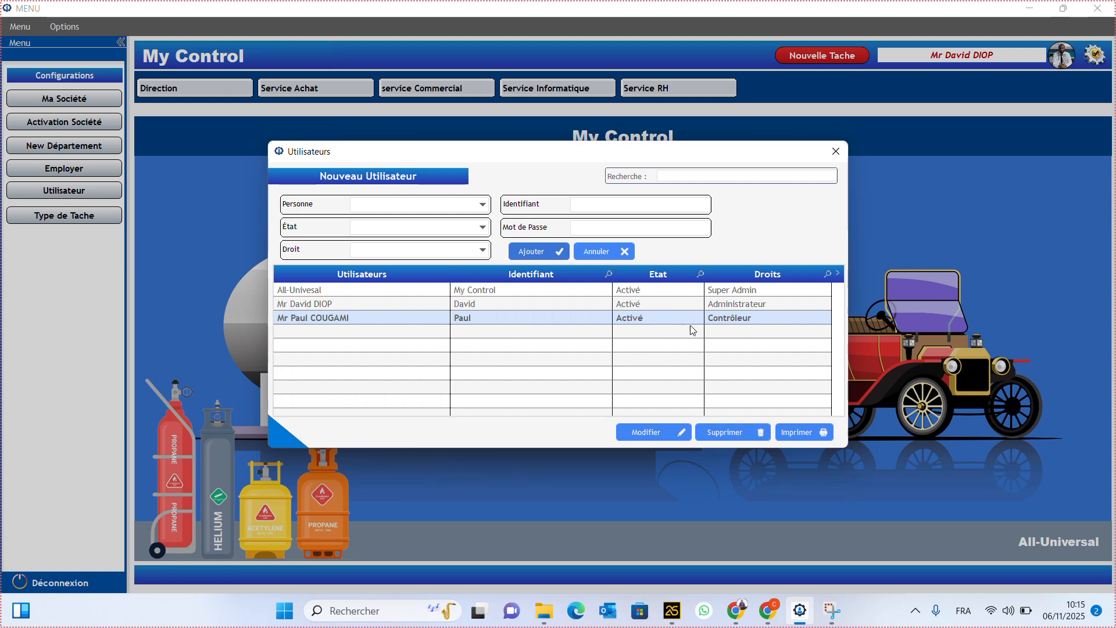
left_click(837, 151)
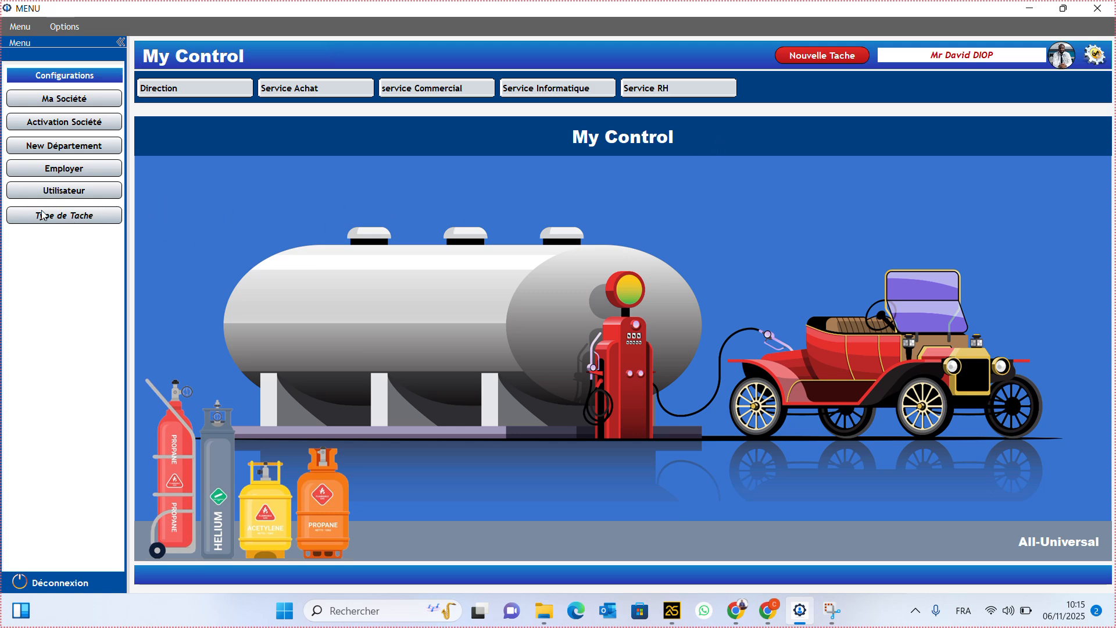
- In Catégorie de Taches, add Developpement and Prospection as task categories
left_click(87, 216)
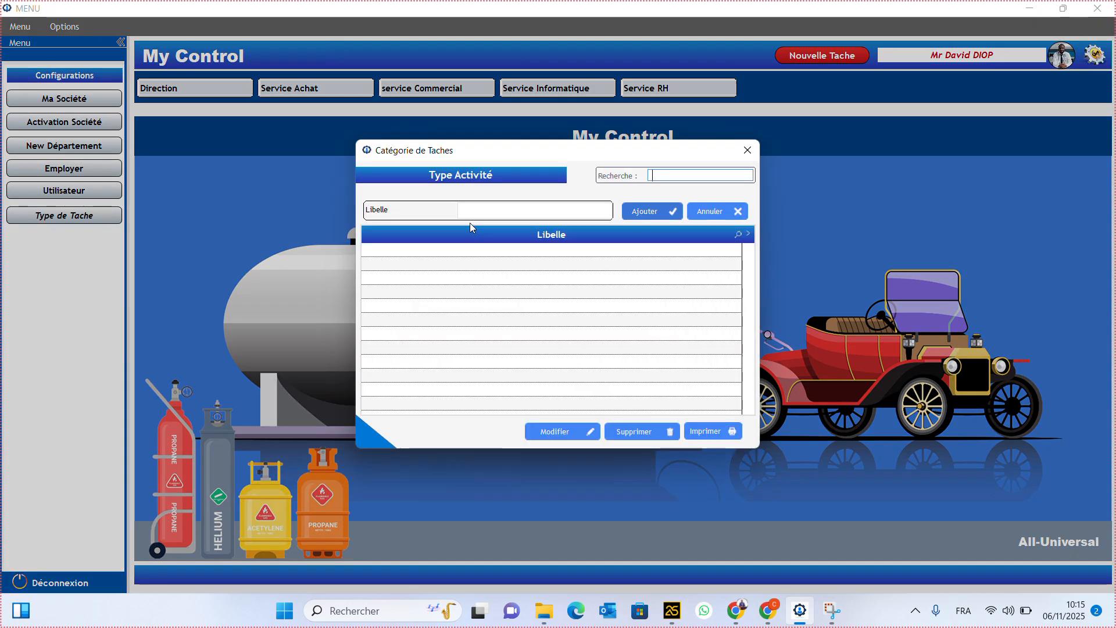
left_click(524, 212)
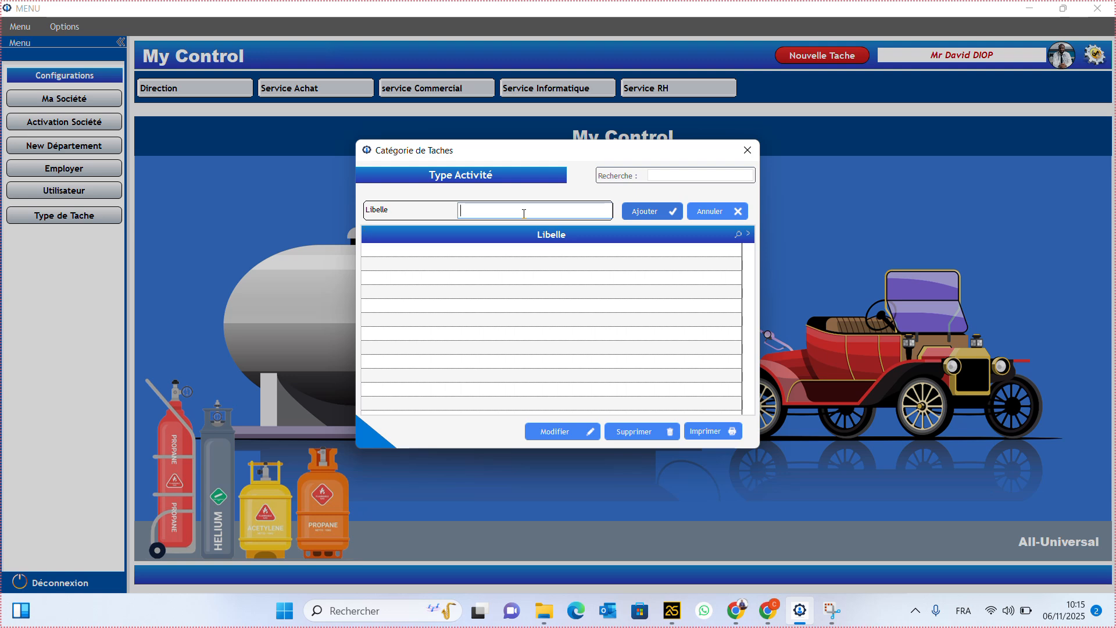
type("Developpement")
left_click(638, 211)
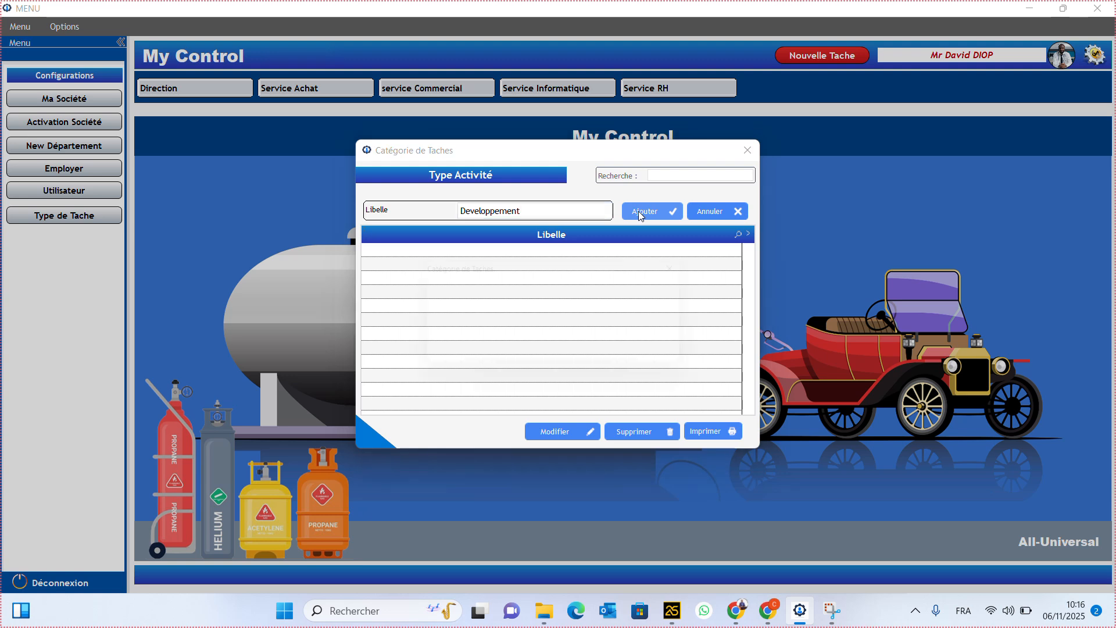
left_click(665, 353)
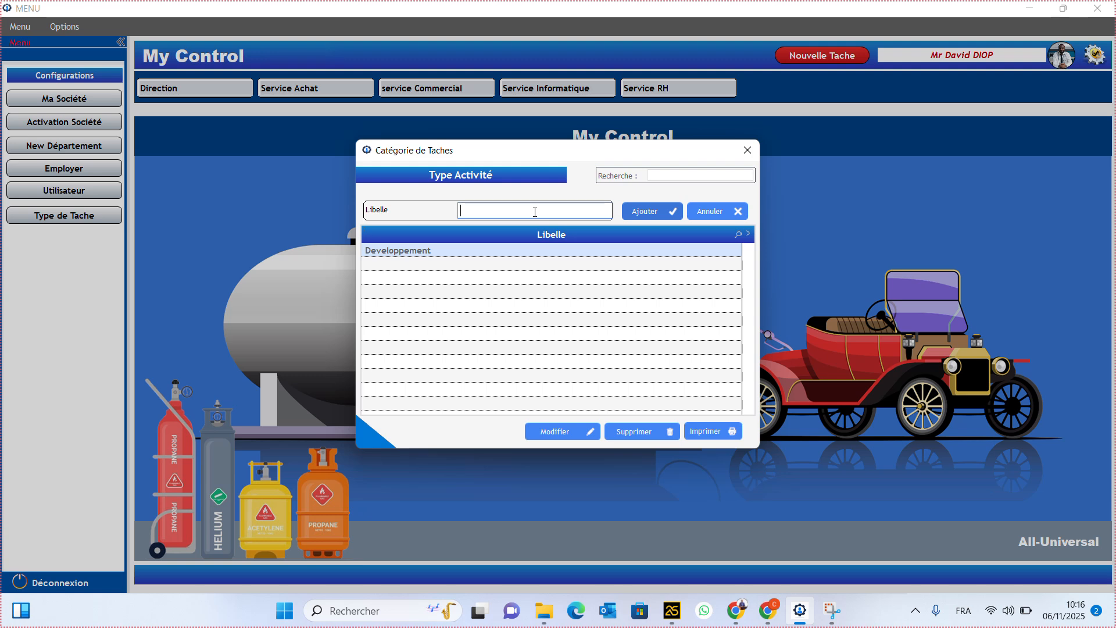
type("Prospection")
left_click(662, 212)
left_click(659, 354)
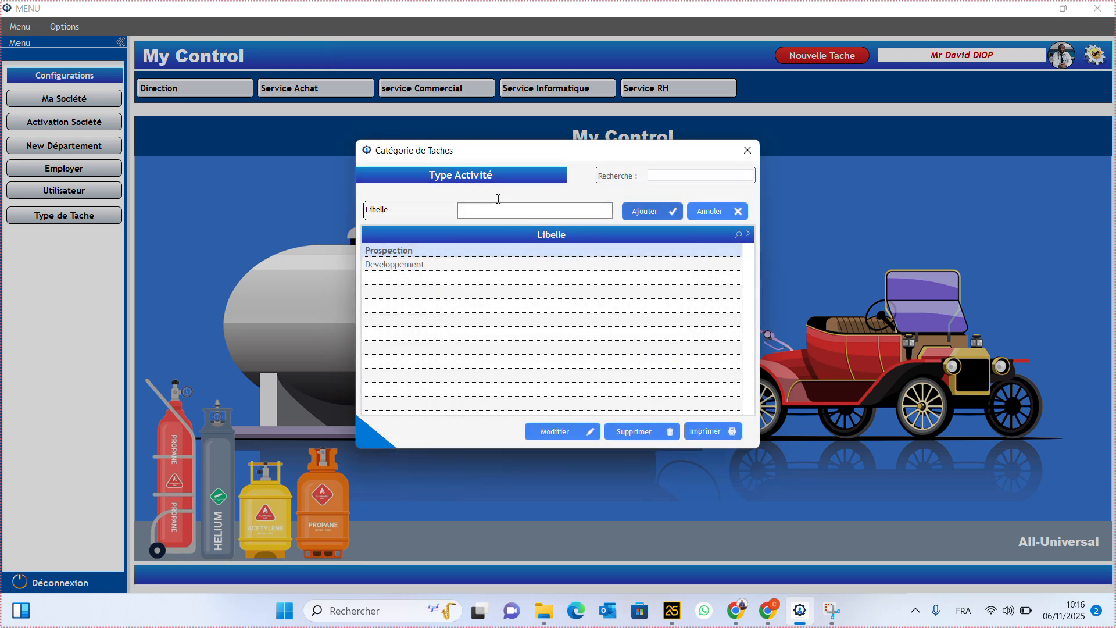
- Add Nettoyage, Construction and Autres as further task categories
type("Nettoyage")
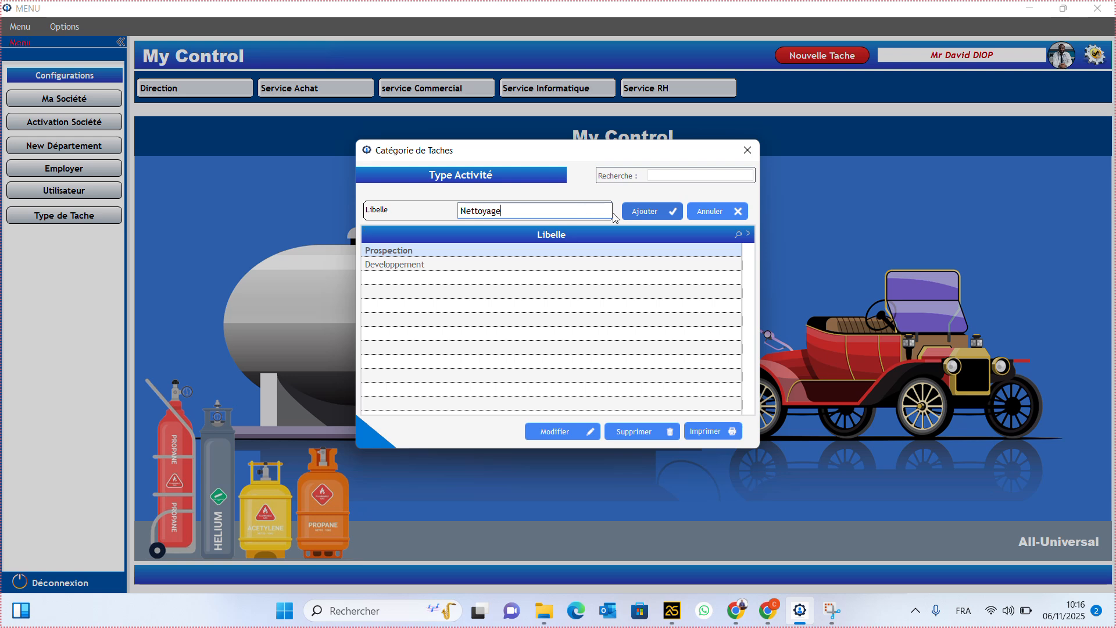
left_click(646, 212)
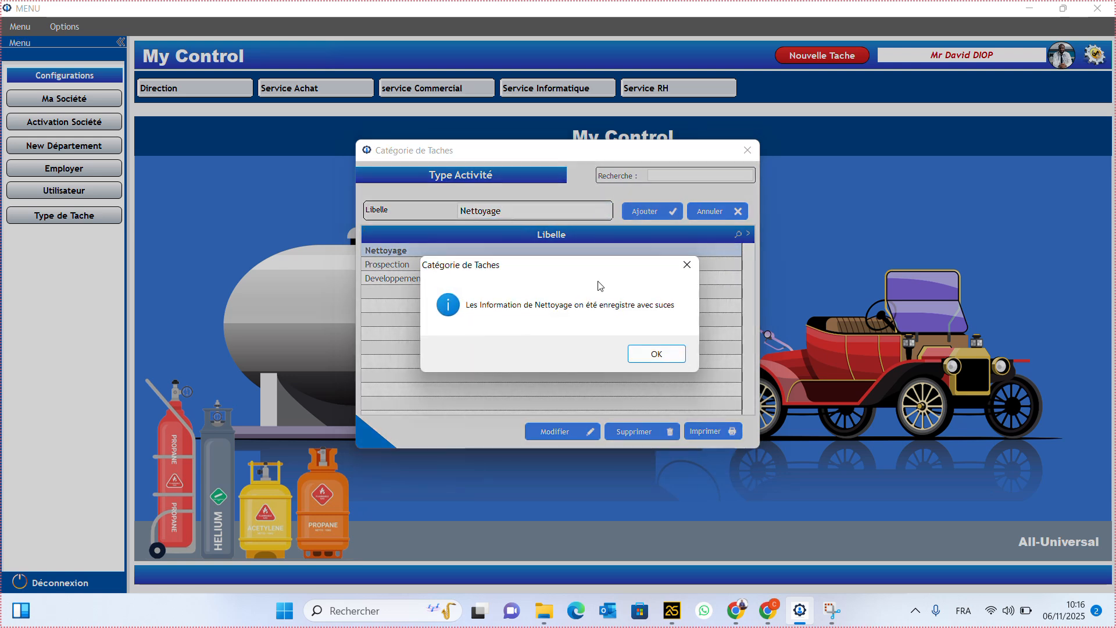
left_click(657, 353)
type("Con")
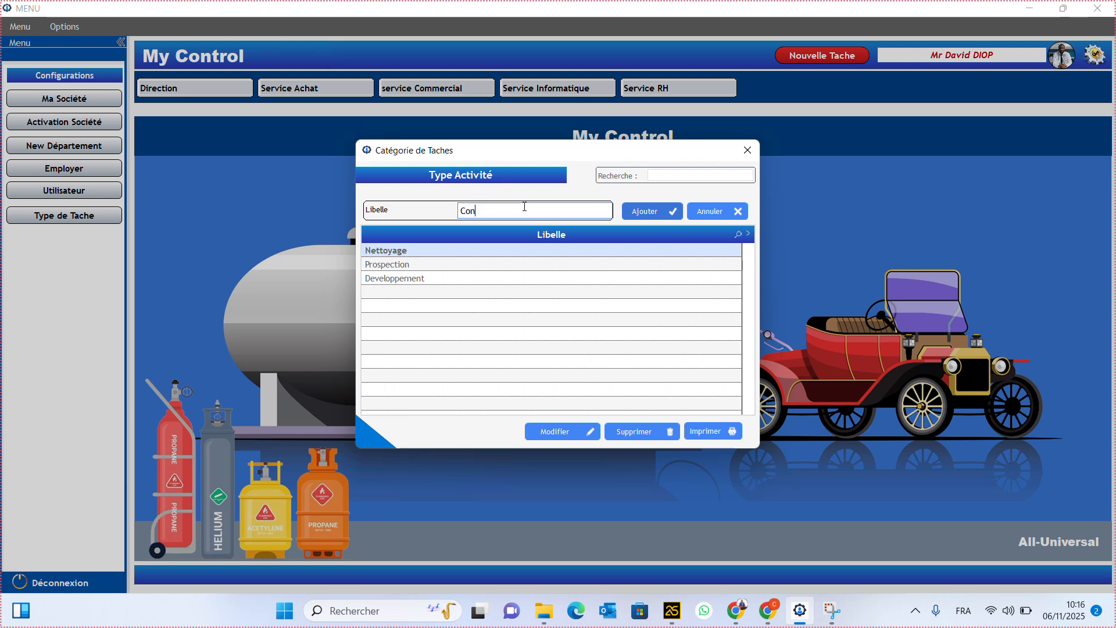
type("struction")
left_click(625, 209)
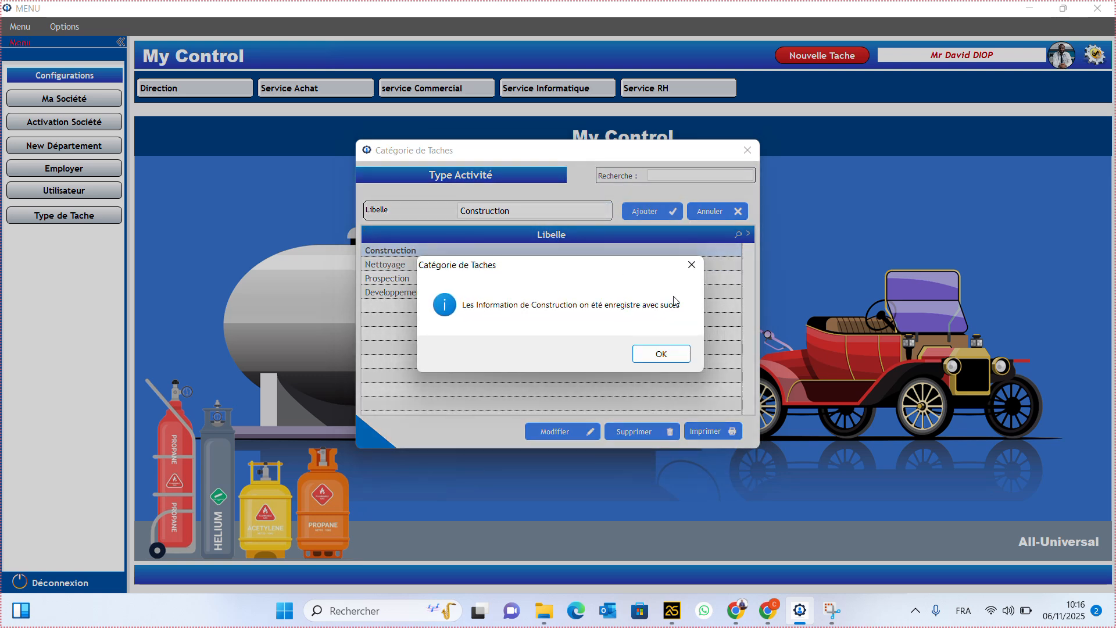
left_click(662, 353)
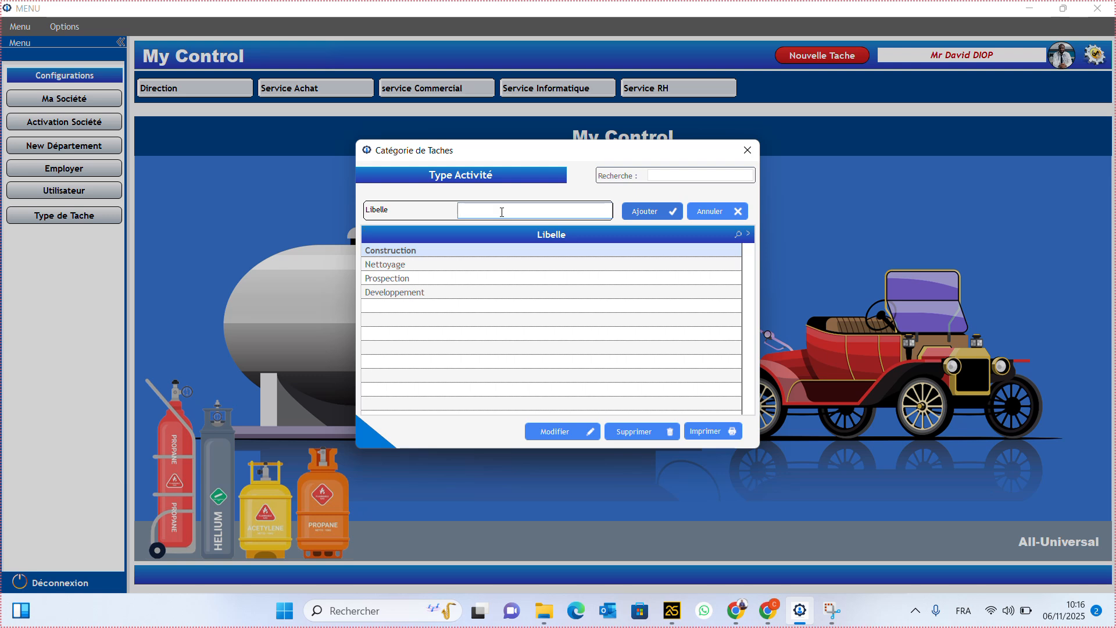
type("Autres")
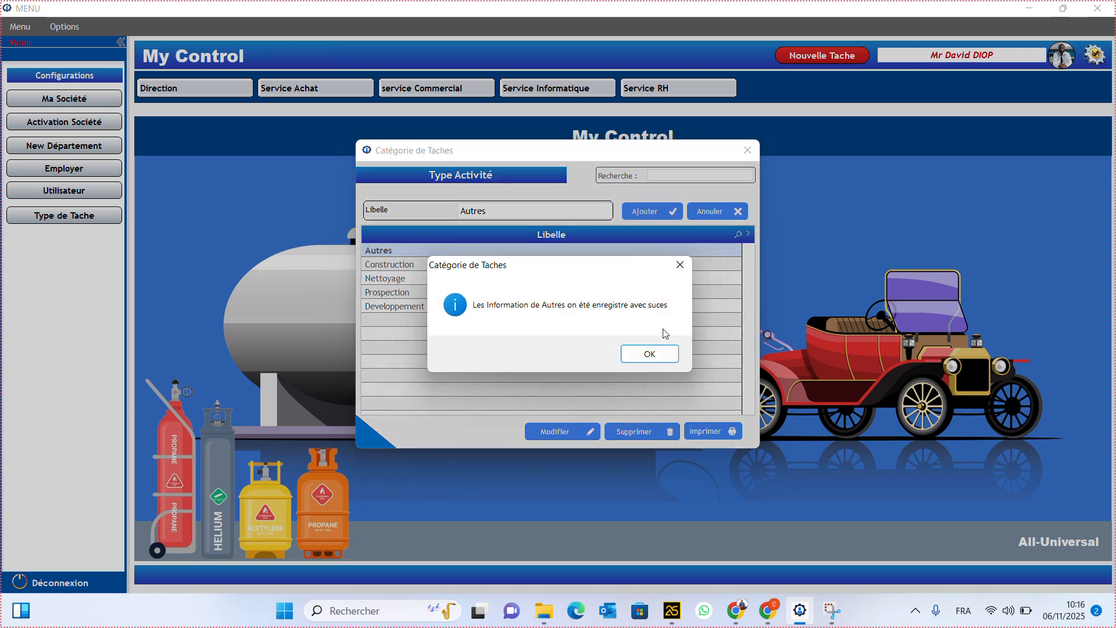
left_click(665, 356)
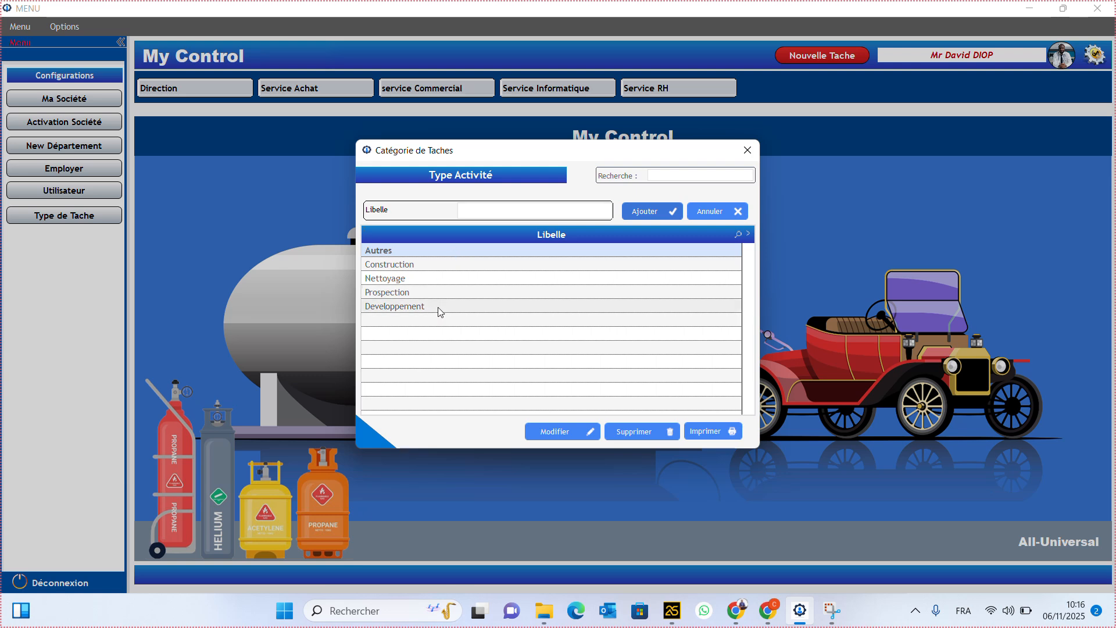
- Rename the Autres category to Autre, and Developpement to Autre as well
left_click(451, 250)
left_click(517, 210)
left_click(517, 210)
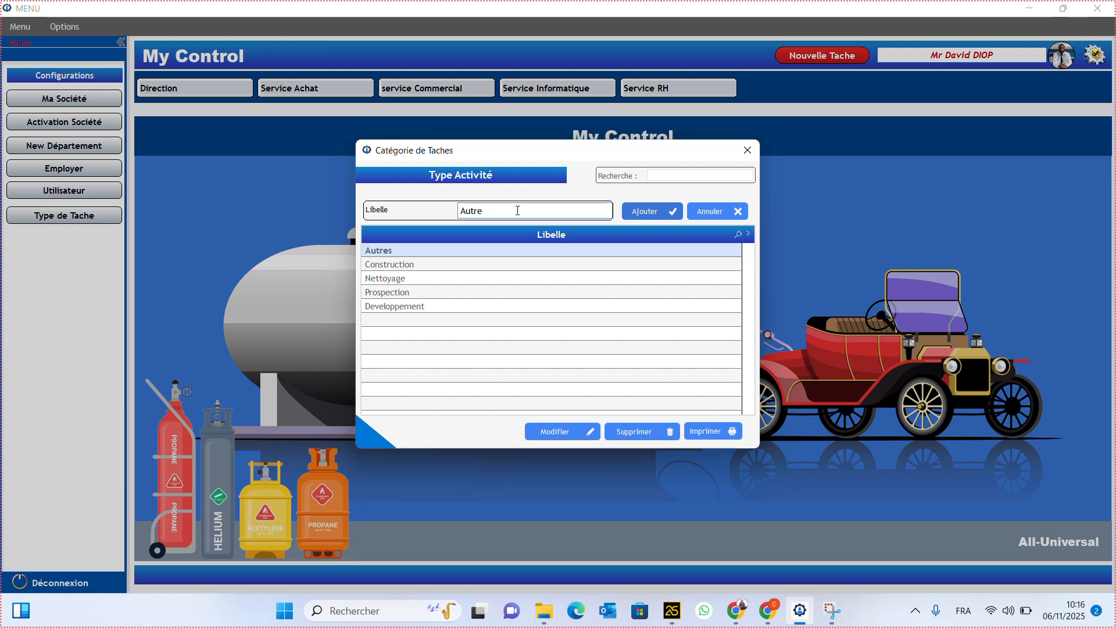
left_click(653, 211)
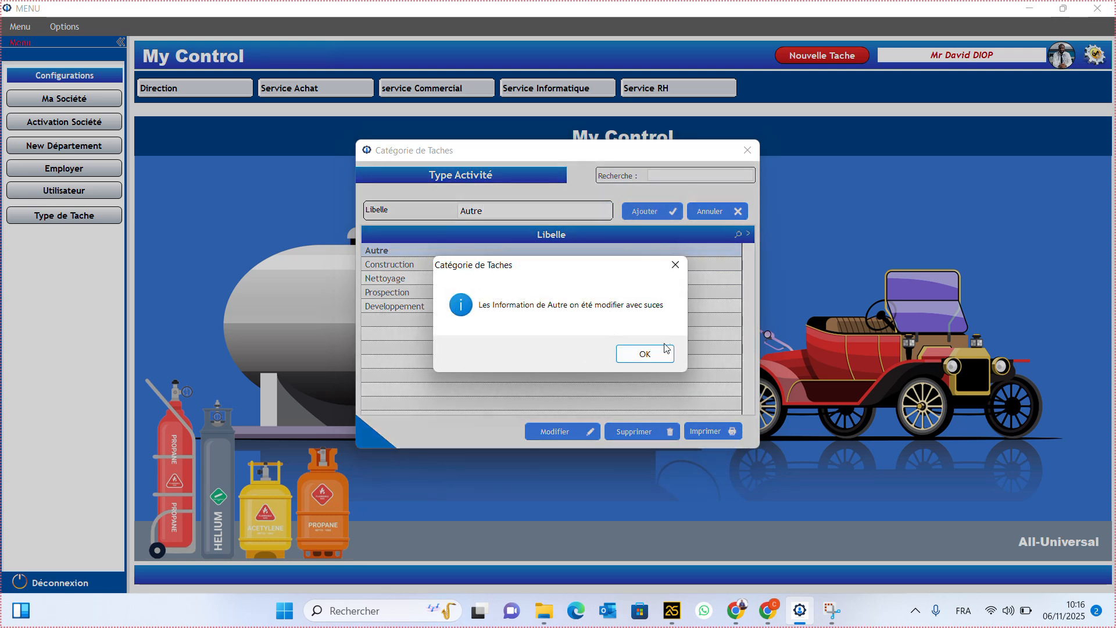
left_click(644, 353)
left_click(499, 311)
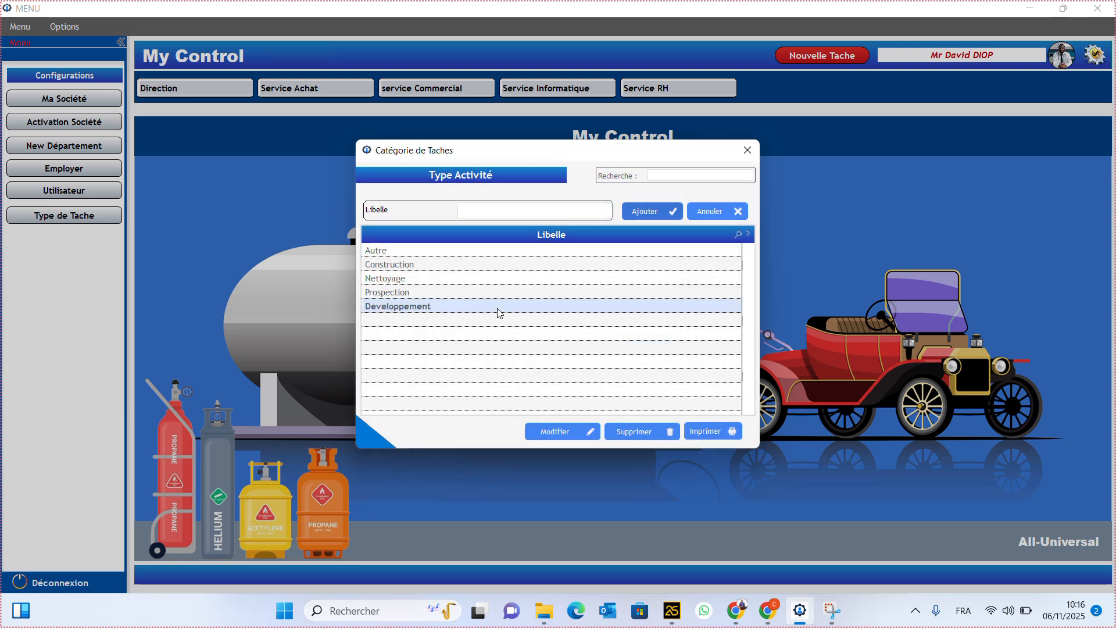
double_click(533, 212)
type("Autres")
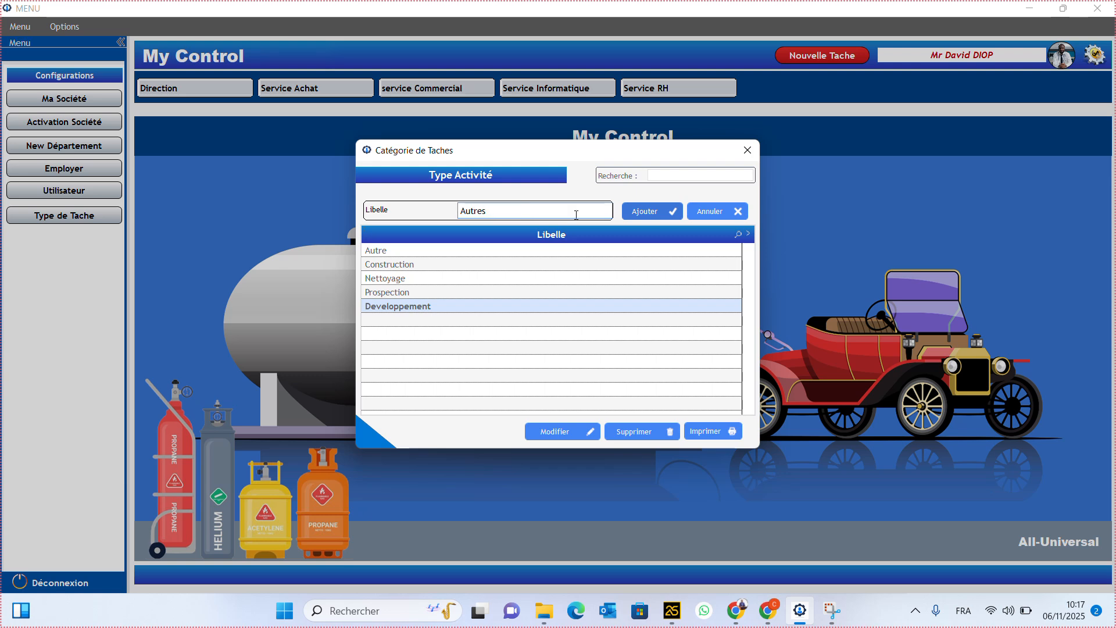
key("BackSpace")
left_click(661, 208)
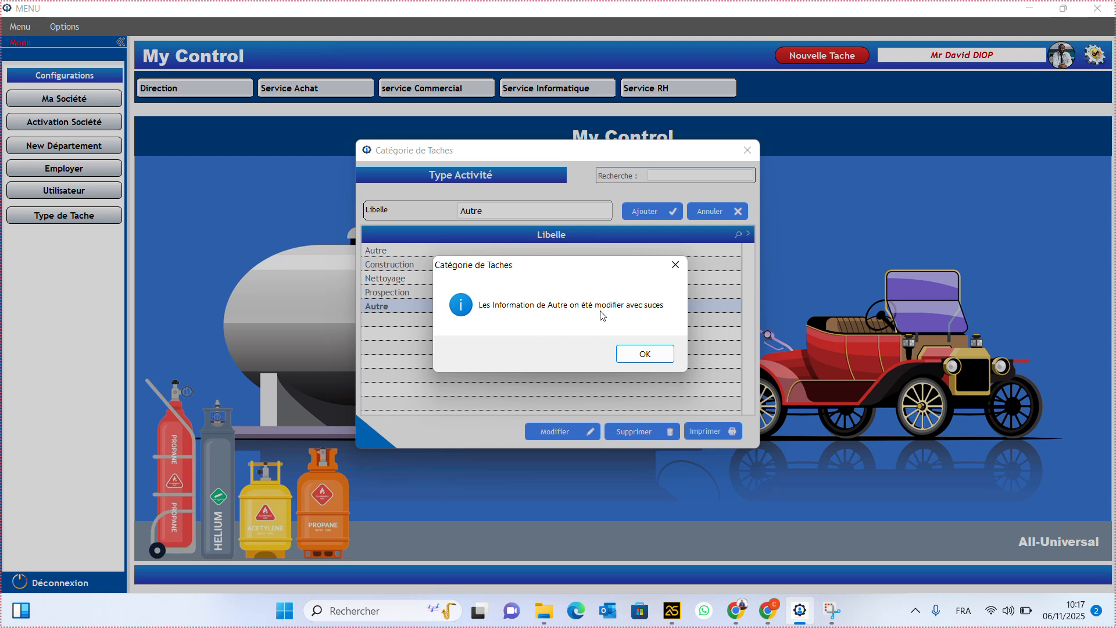
left_click(644, 352)
- Rename the second Autre entry to Autres
left_click(441, 307)
double_click(507, 212)
left_click(507, 213)
type("s")
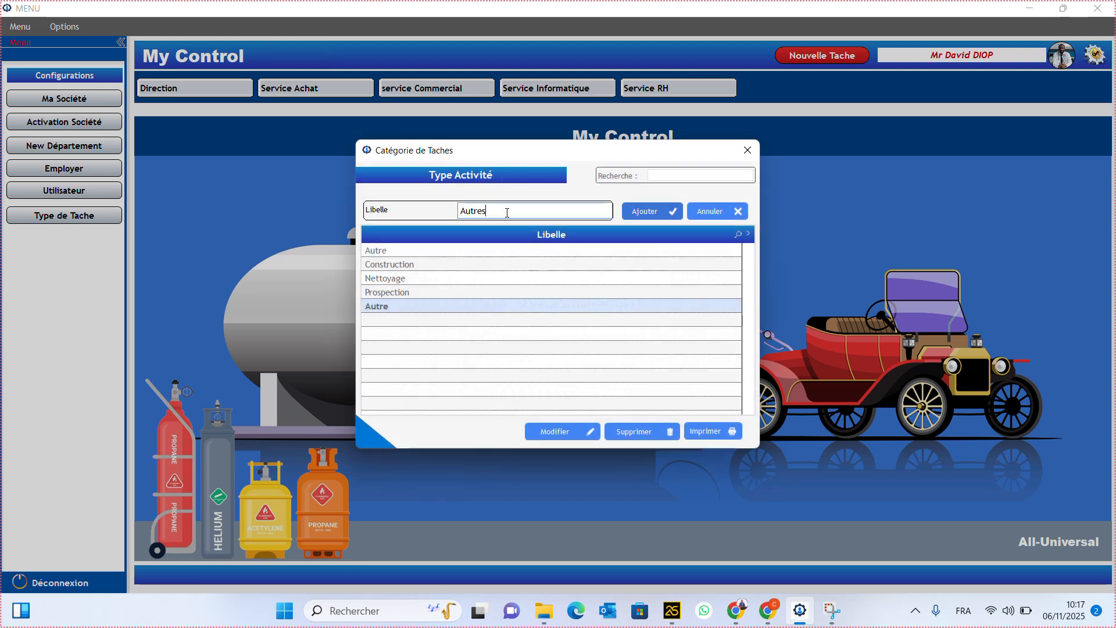
left_click(631, 212)
left_click(639, 356)
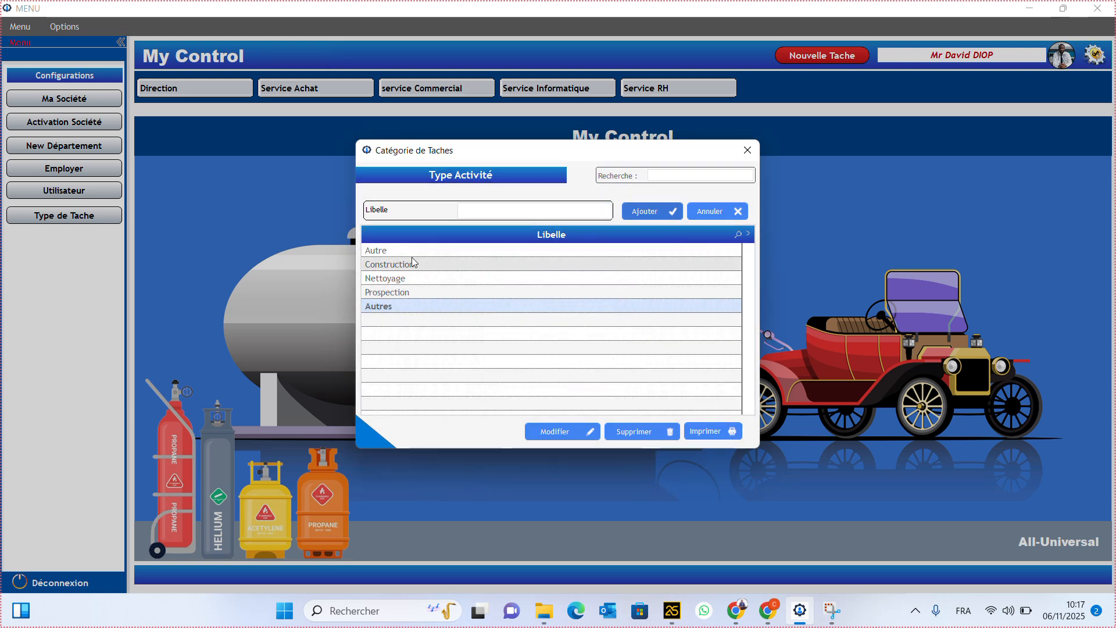
- Rename the first Autre entry to Davelloppement
left_click(418, 252)
double_click(509, 217)
type("Dave")
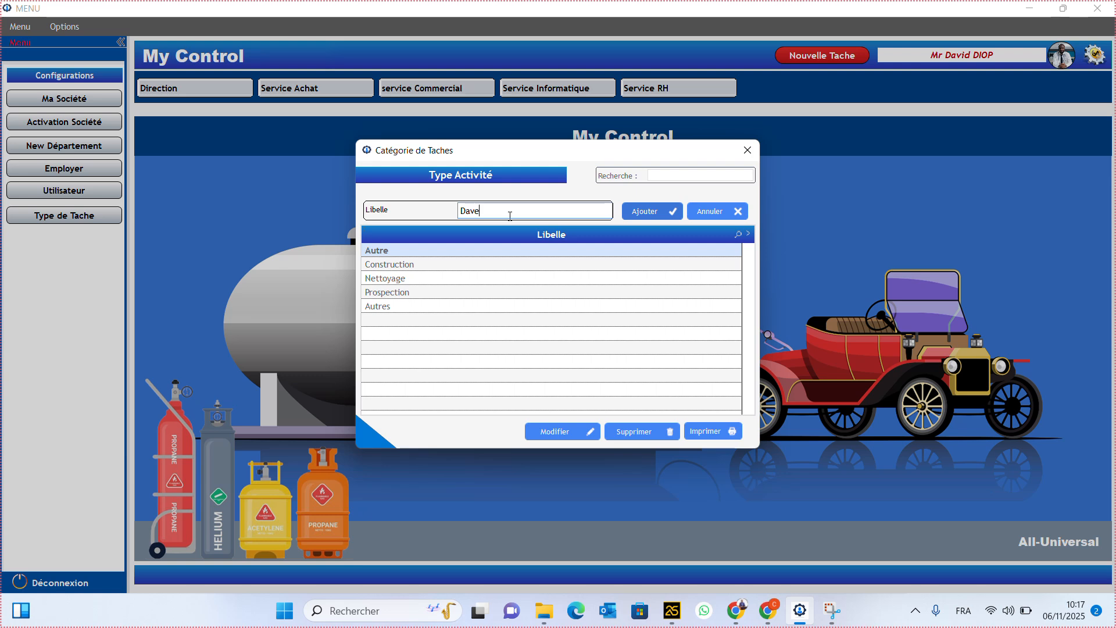
type("lloppent")
key("BackSpace")
type("ment")
left_click(642, 214)
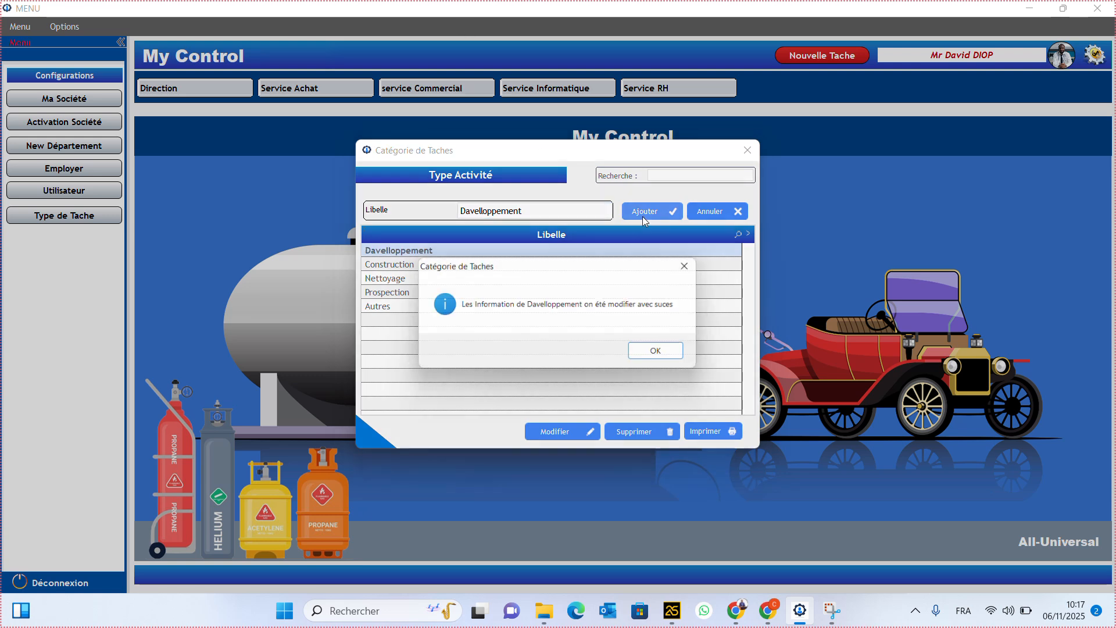
left_click(660, 352)
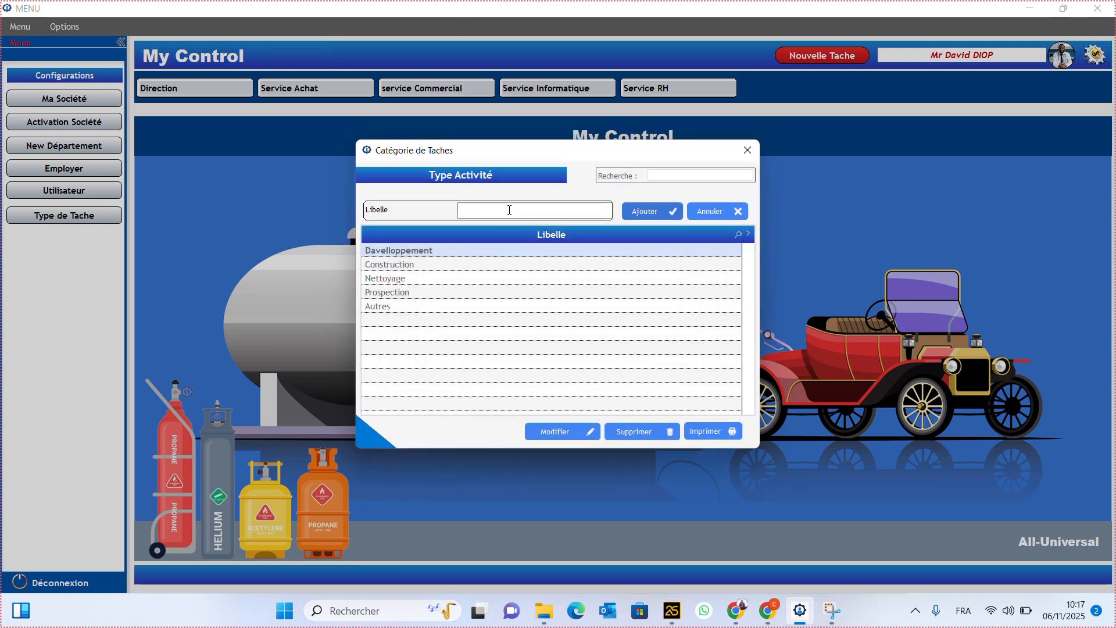
- Add Projet as a new task category
type("Projet")
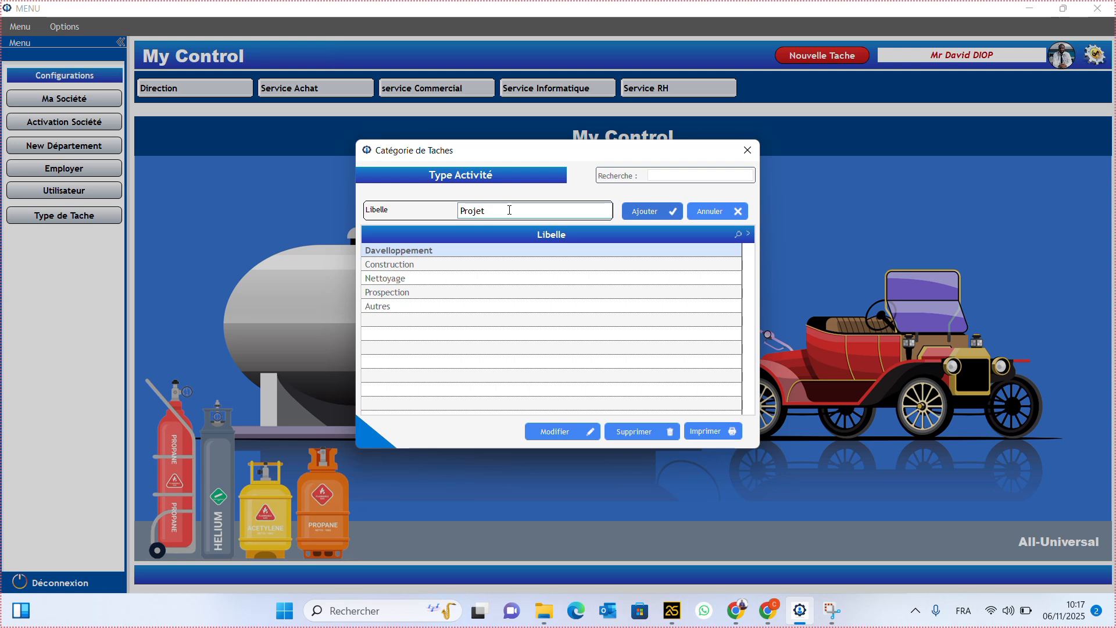
left_click(654, 211)
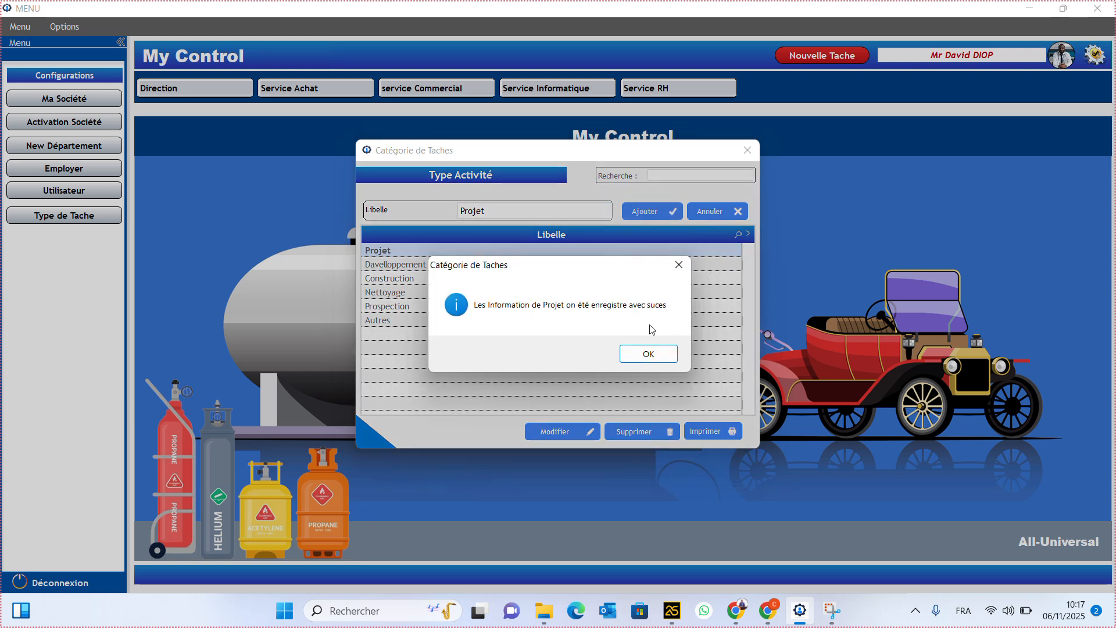
left_click(644, 352)
- Search for Davelloppement and correct its spelling to Develloppement
left_click(675, 175)
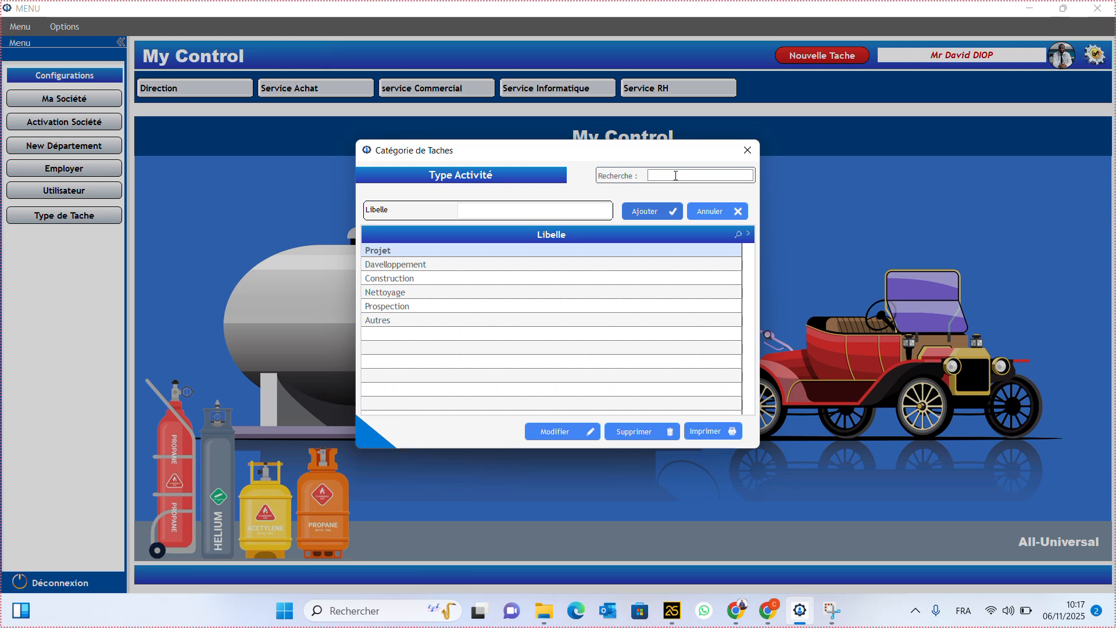
type("dee")
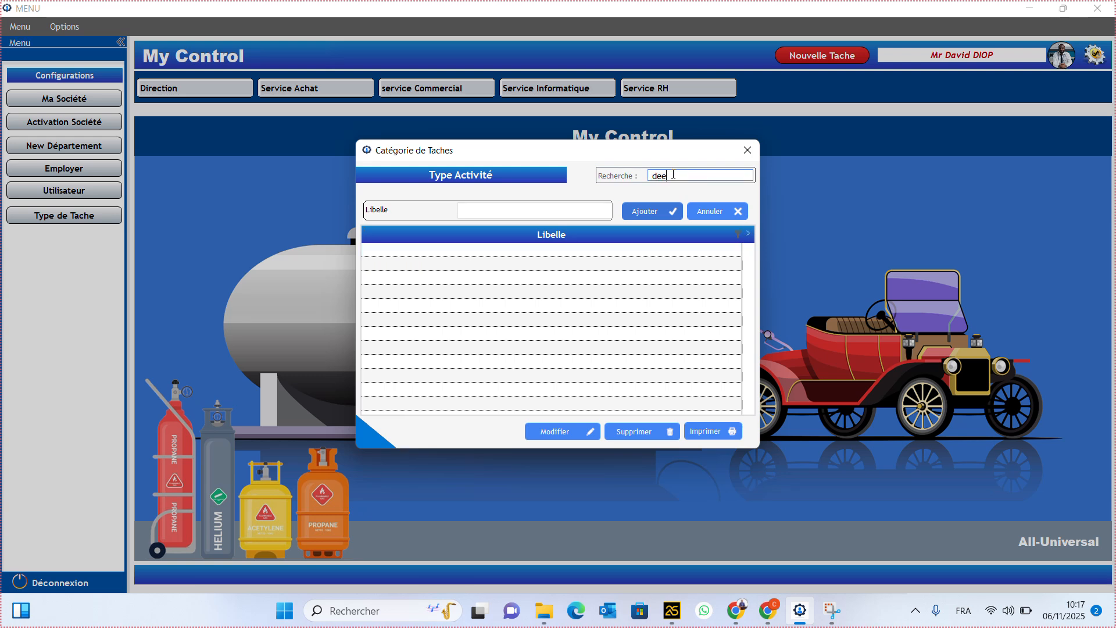
key("BackSpace")
key("BackSpace")
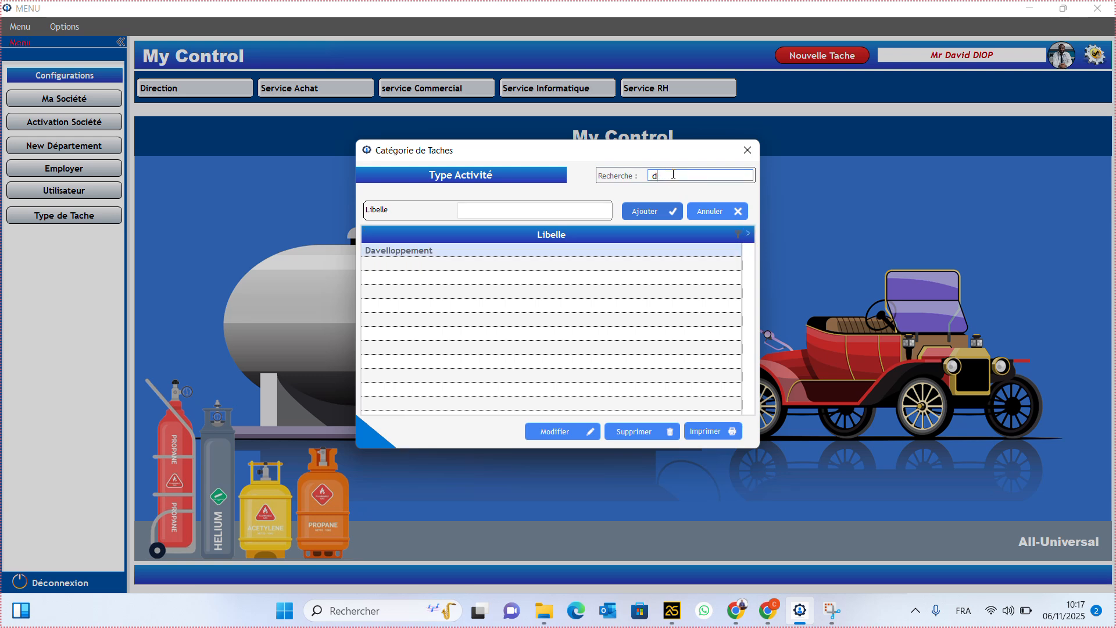
key("BackSpace")
left_click(439, 265)
double_click(473, 210)
left_click(473, 211)
key("BackSpace")
type("evelloppement")
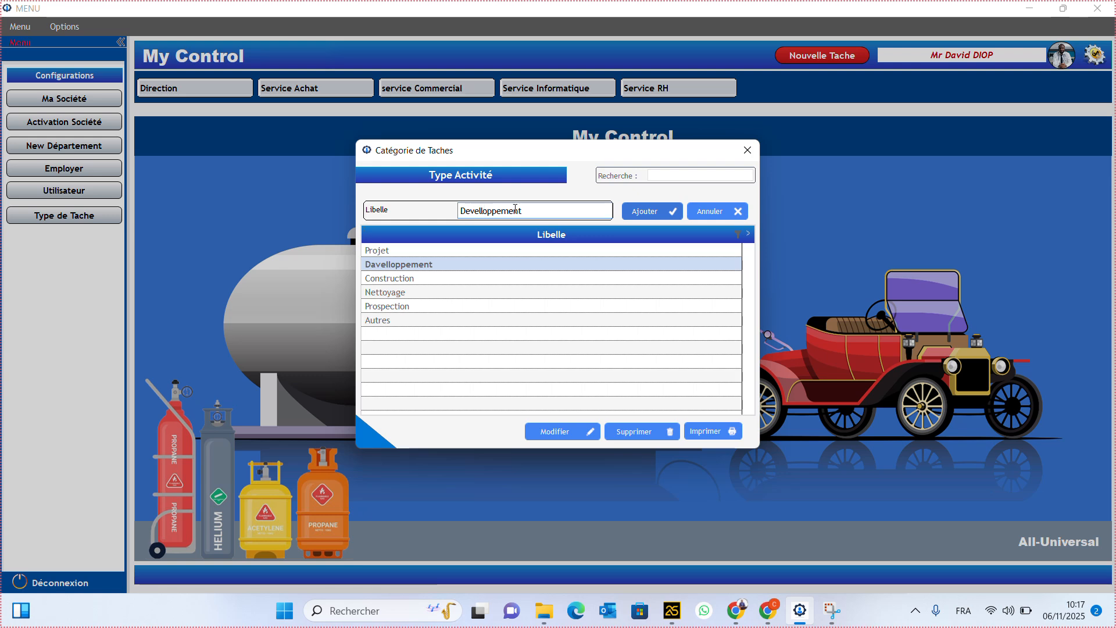
left_click(638, 211)
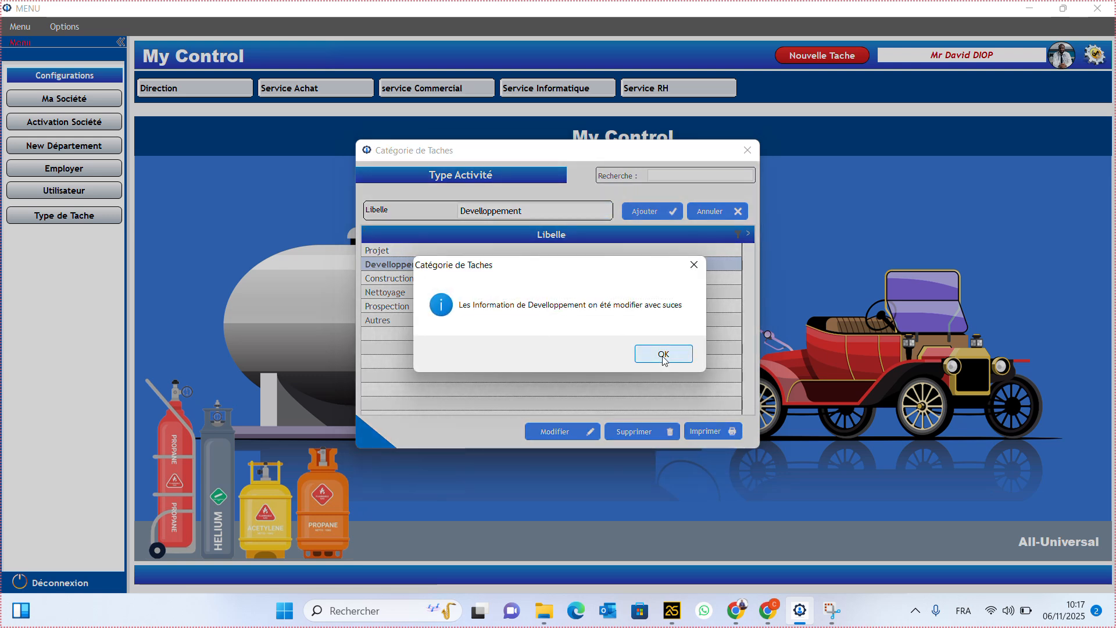
left_click(664, 356)
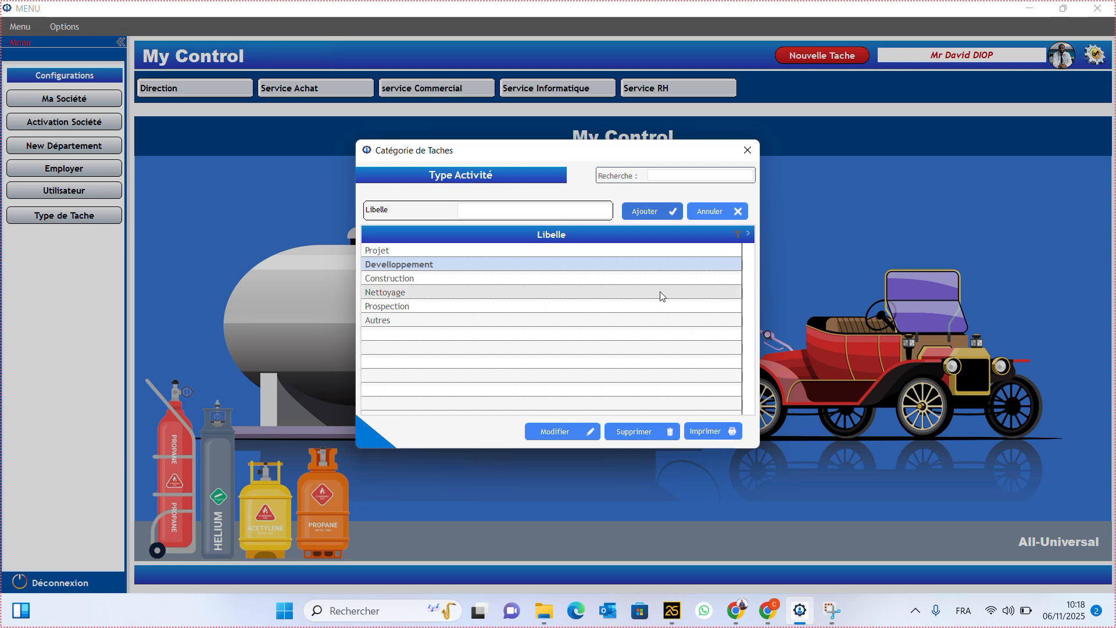
left_click(748, 150)
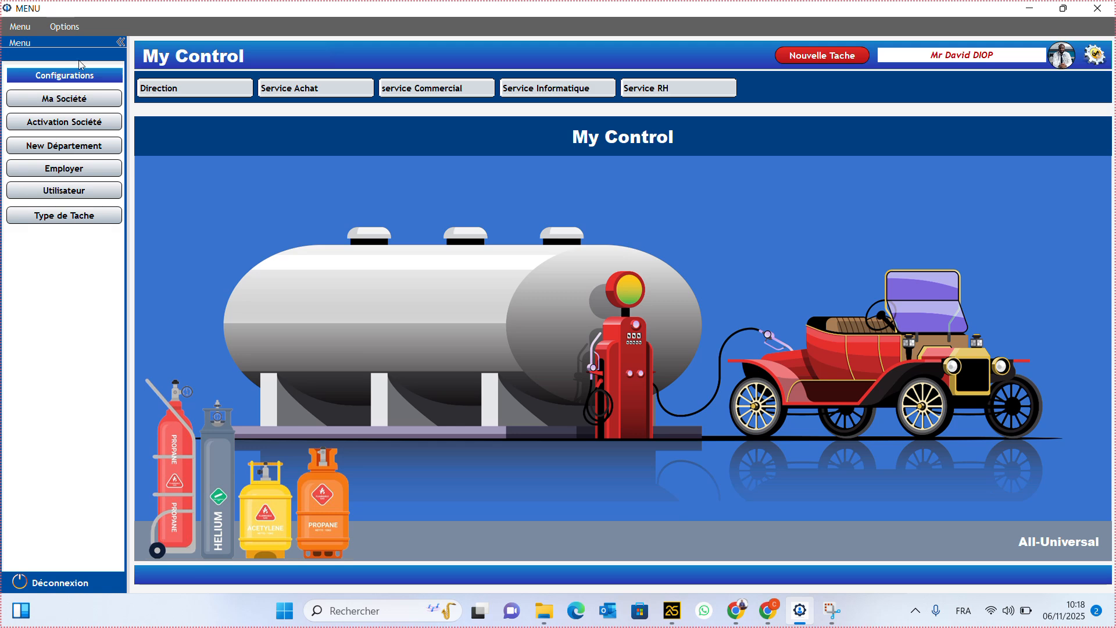
left_click(67, 26)
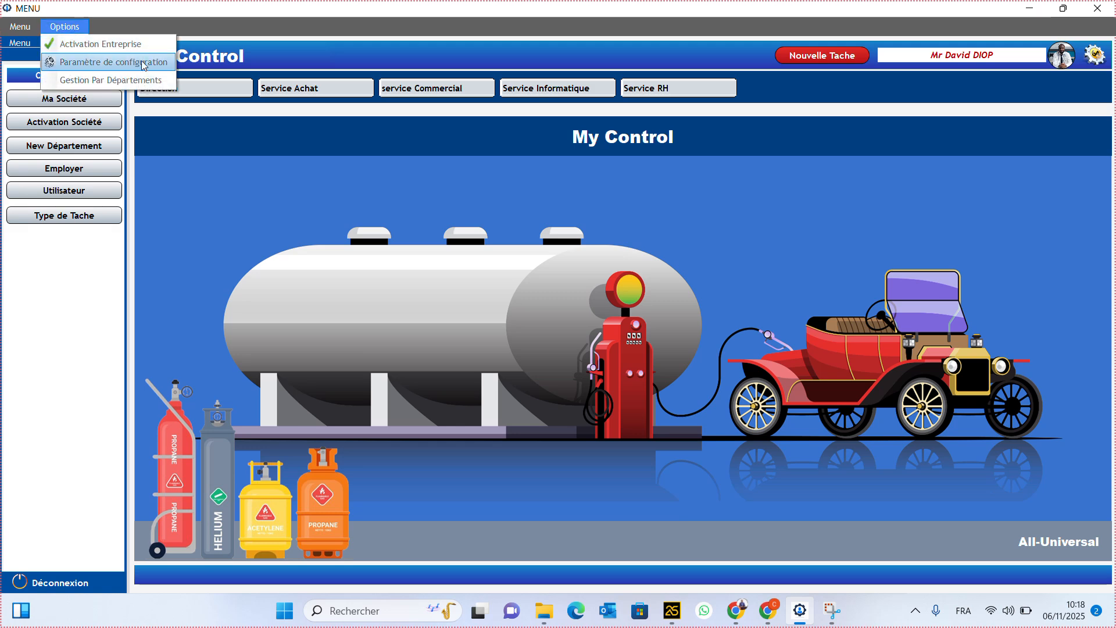
left_click(93, 61)
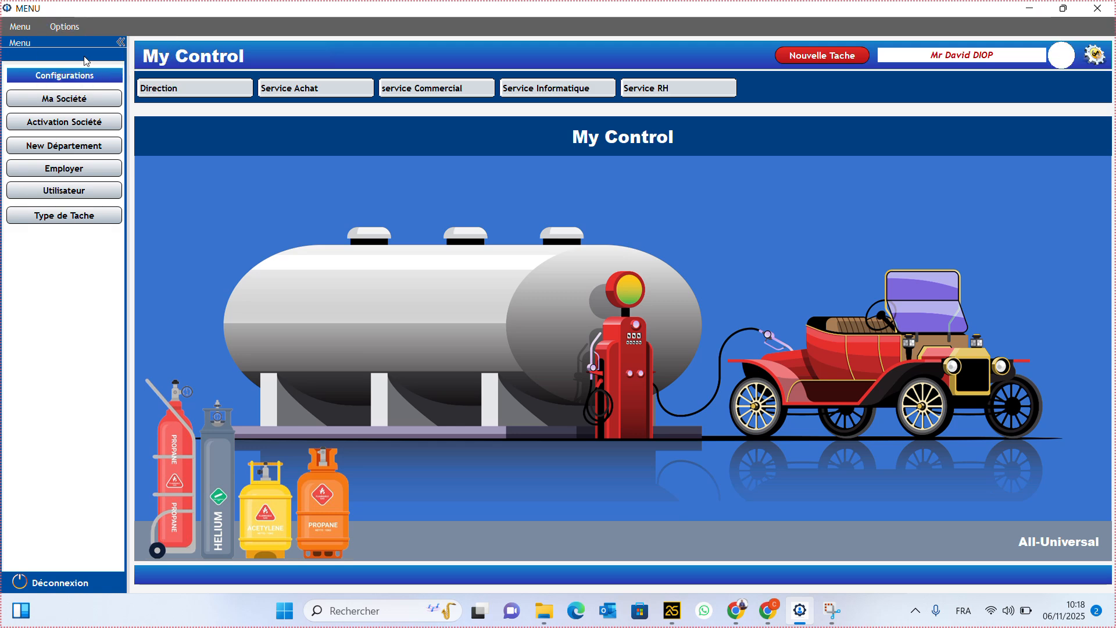